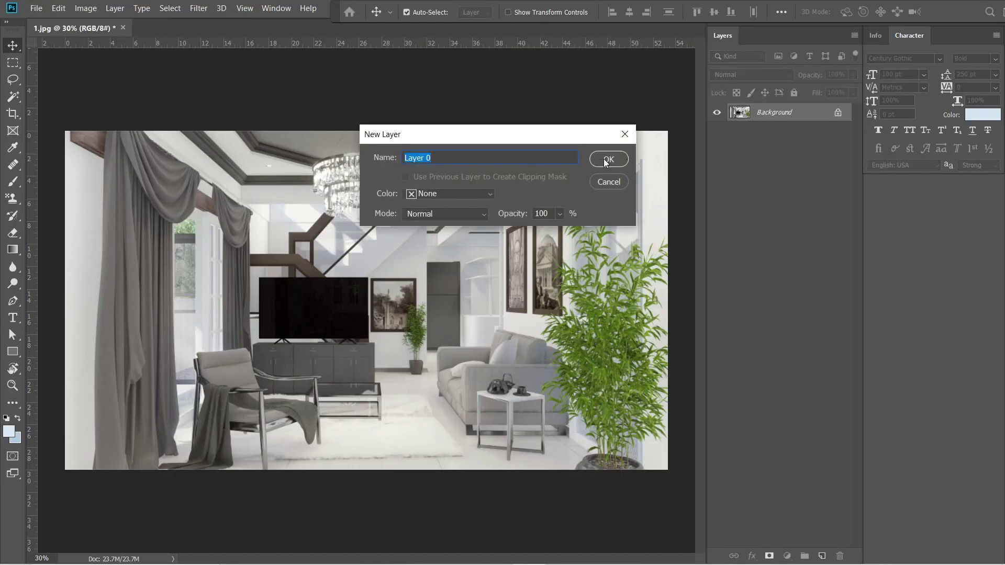
- Apply Camera Raw Auto tone to the render and set Vibrance to 3
key("shift+ctrl+a")
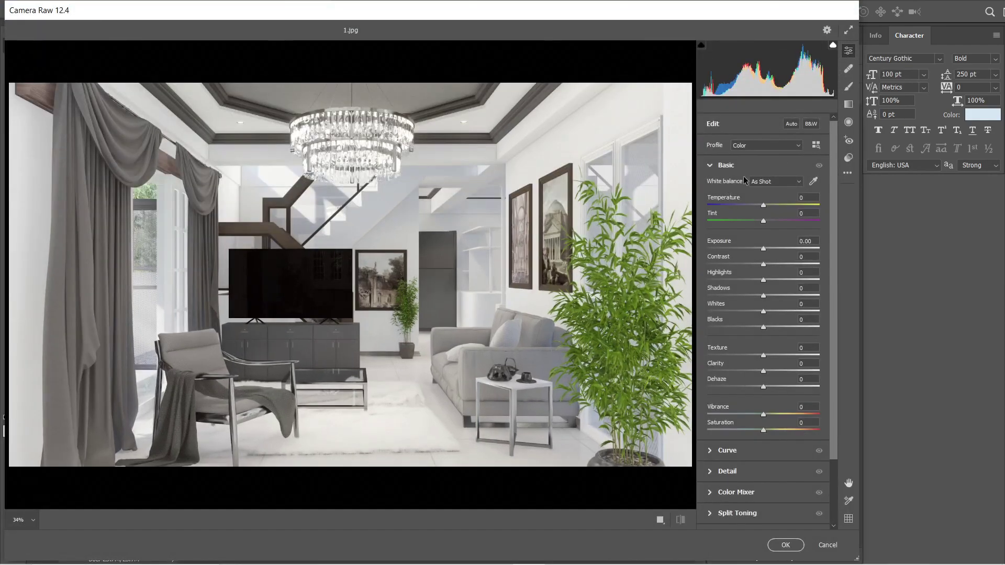
left_click(792, 124)
left_click(817, 406)
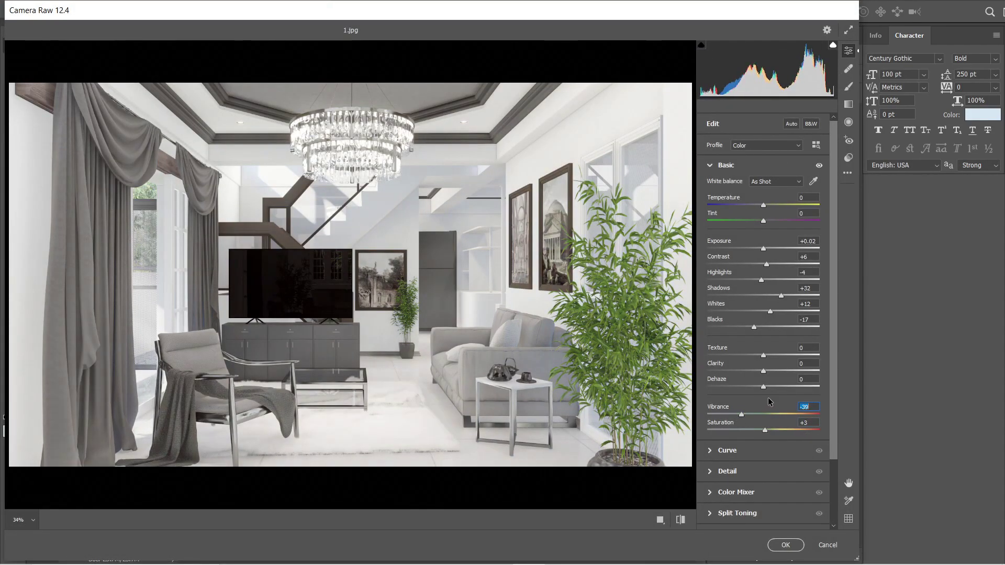
type("3")
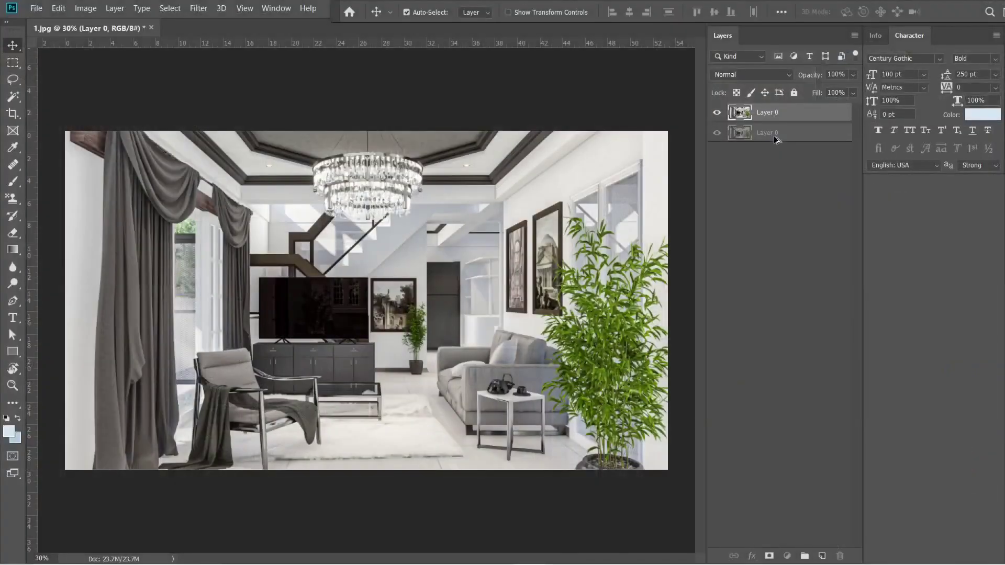
- Blend the copy layer with Soft Light and give it a Gaussian Blur
left_click(752, 74)
left_click(747, 234)
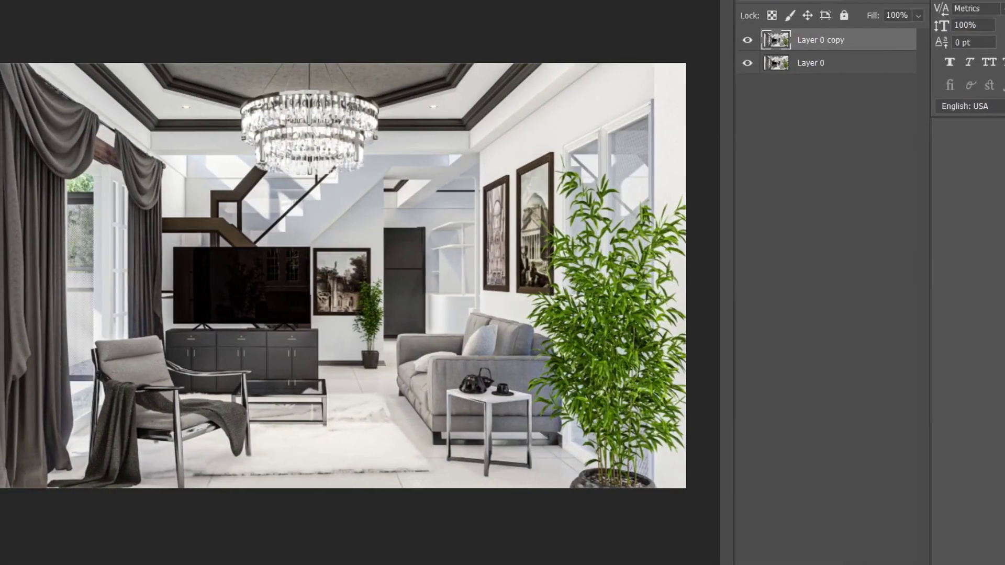
mouse_move(170, 99)
left_click(345, 155)
left_click(579, 45)
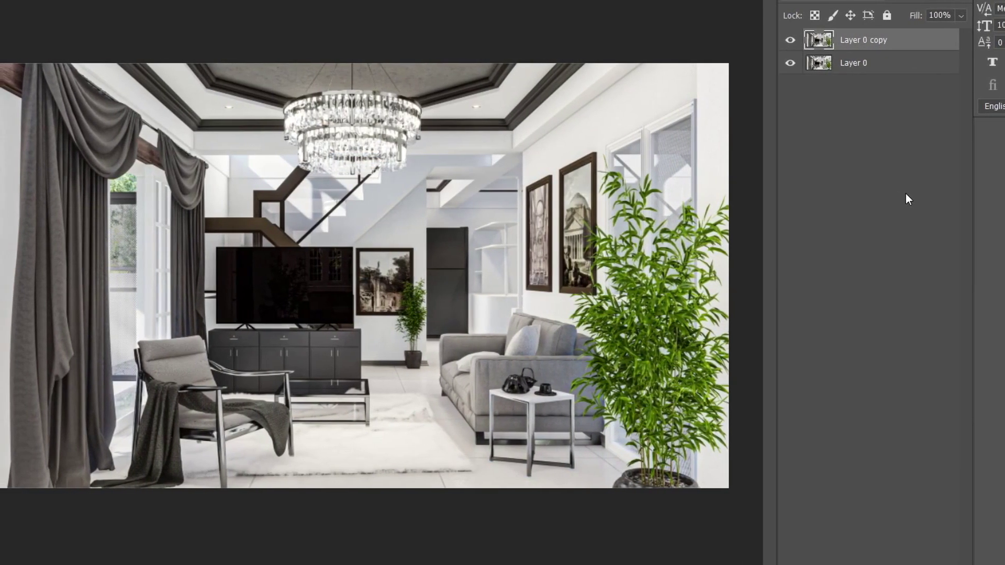
- Stamp visible layers into Layer 1 with a contrast blend mode at 99% opacity
key("ctrl+alt+shift+e")
left_click(827, 3)
left_click(829, 196)
left_click(975, 2)
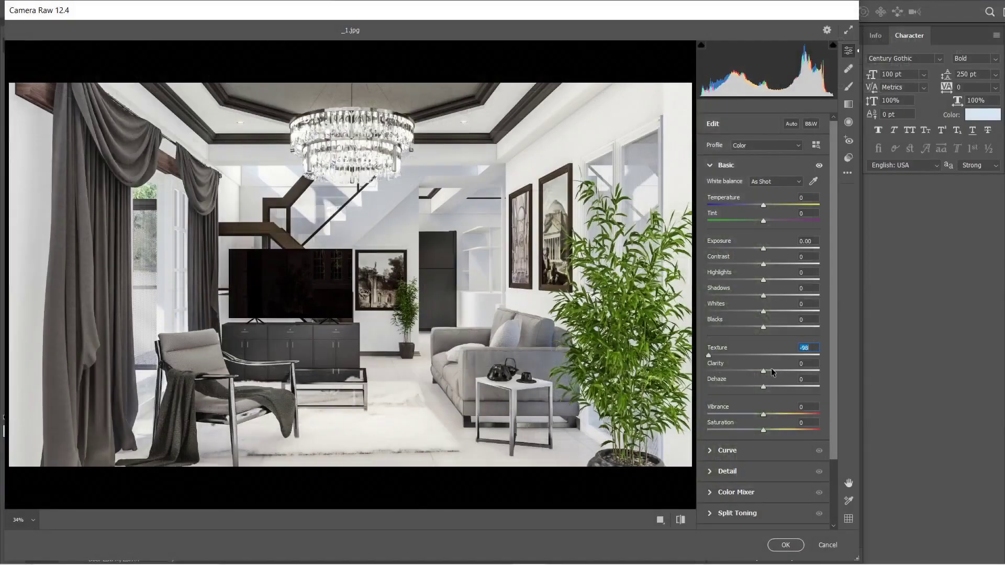
type("99")
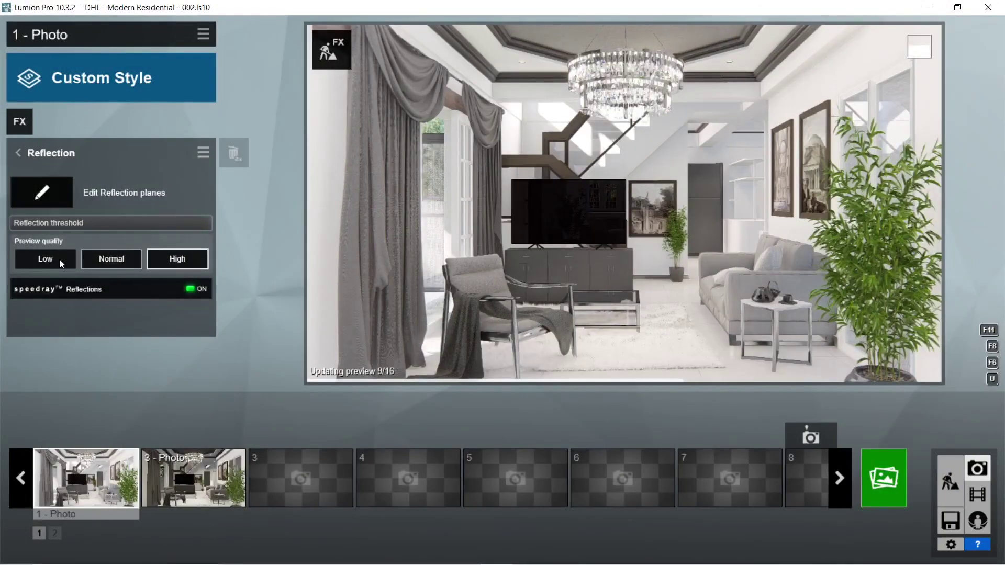
- In Lumion, browse the photo effects list: Weather, Animation and Advanced categories
left_click(18, 152)
left_click(199, 95)
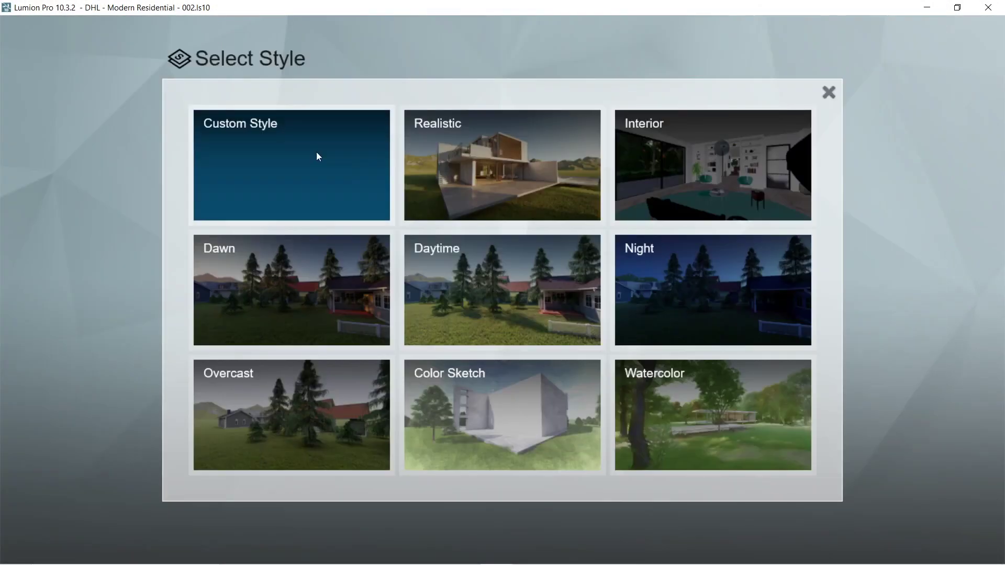
left_click(829, 92)
left_click(23, 127)
left_click(263, 151)
left_click(247, 256)
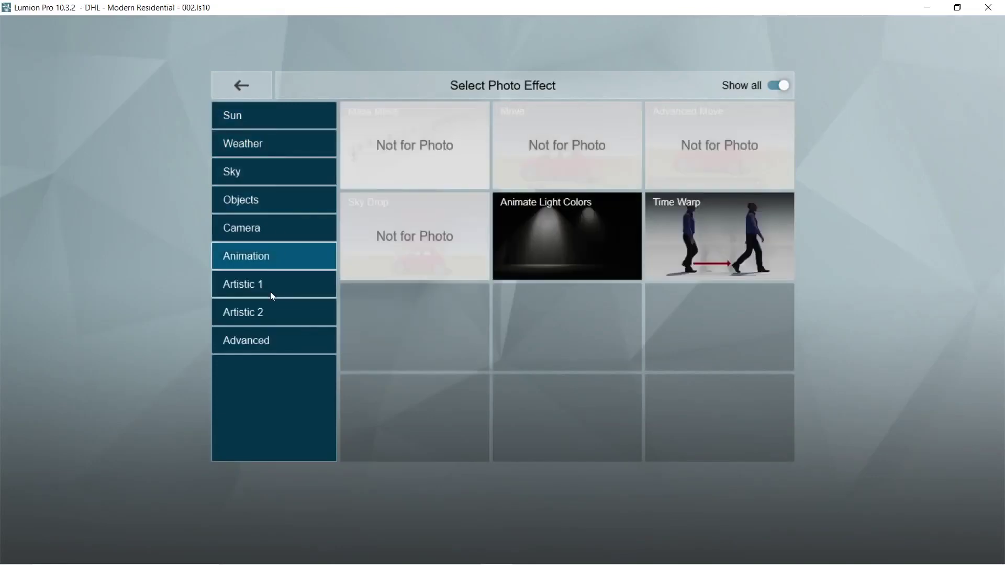
left_click(246, 340)
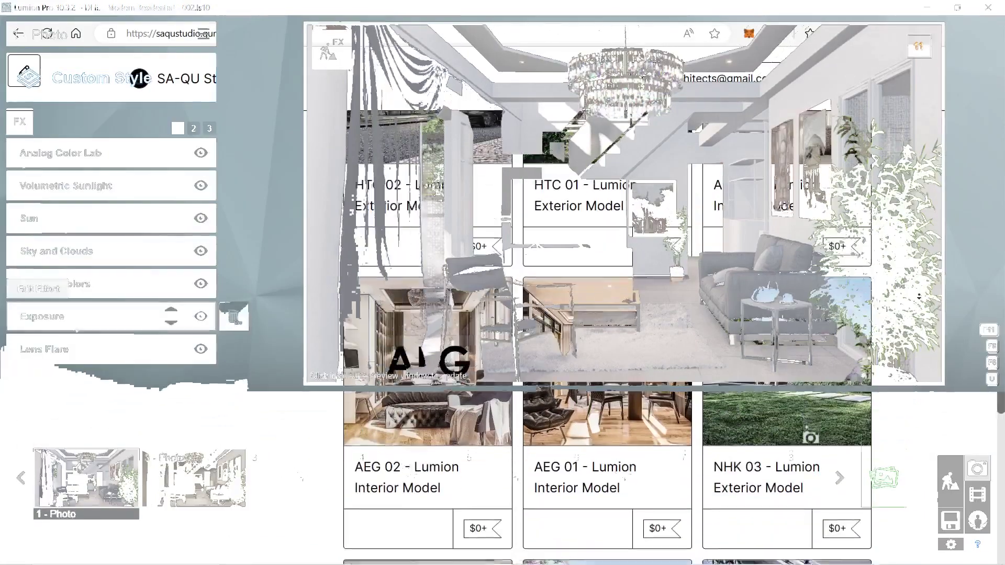
- Enter a price for DHL 02 - Lumion Interior Model in the SA-QU Studio store and get it
scroll(920, 297, "down", 10)
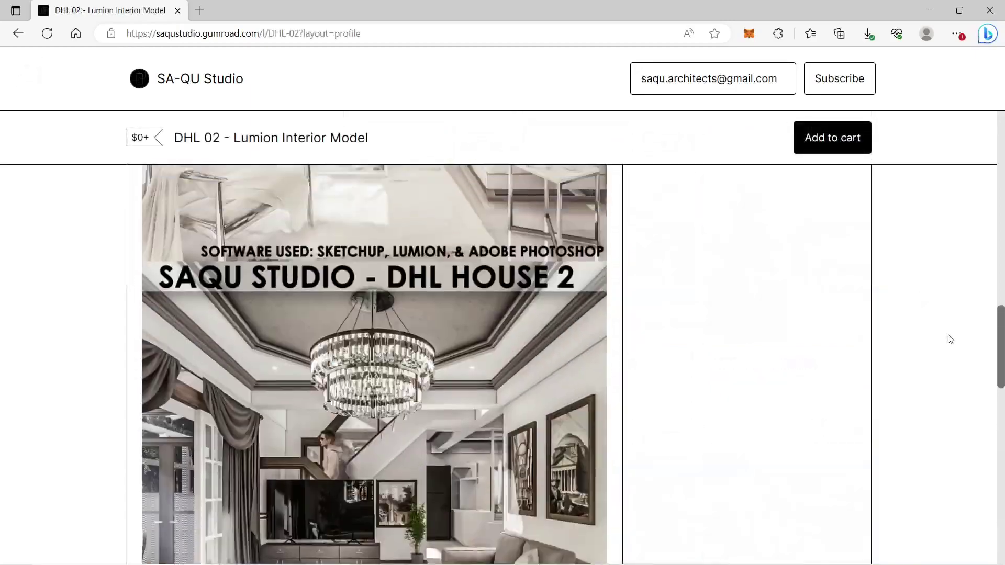
scroll(949, 339, "up", 8)
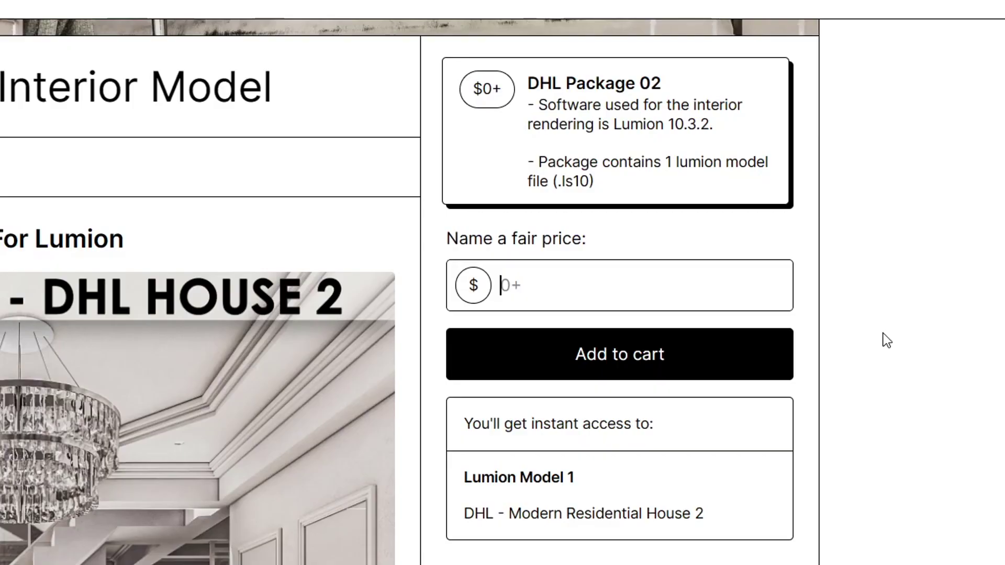
type("74,920,128")
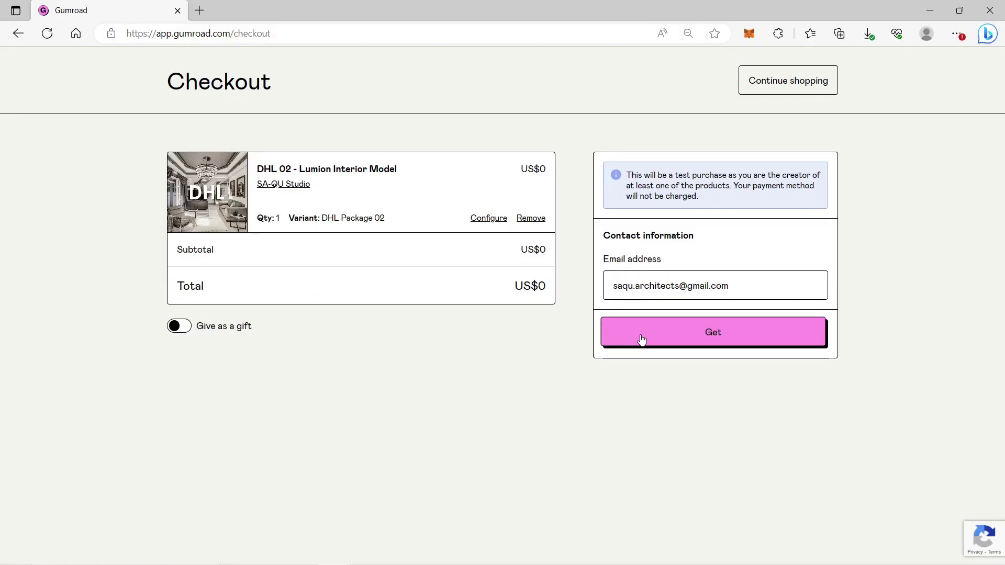
left_click(640, 340)
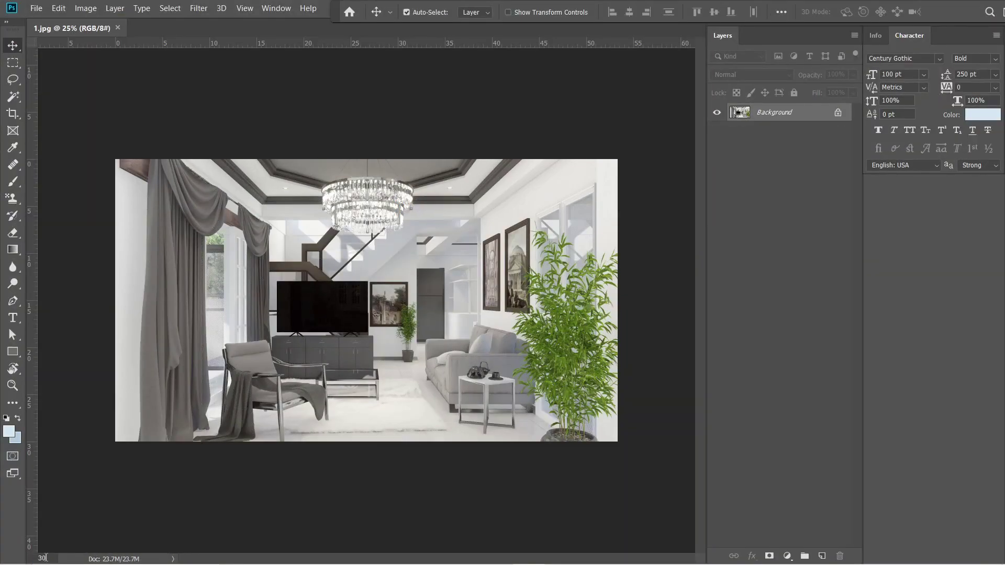
- Set the document zoom to 30%
left_click(45, 559)
type("30")
key("Return")
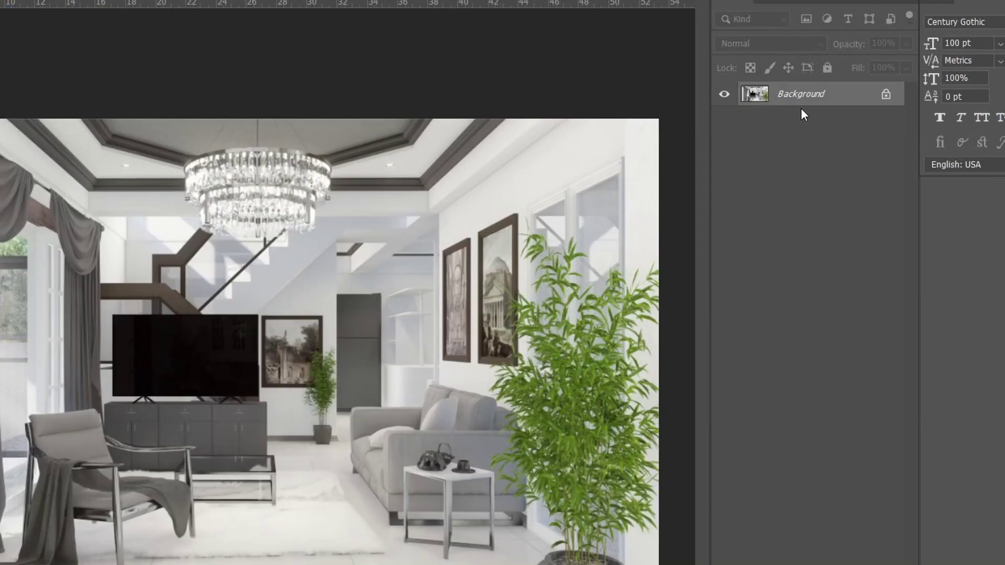
- Convert the locked Background into an editable Layer 0
double_click(825, 103)
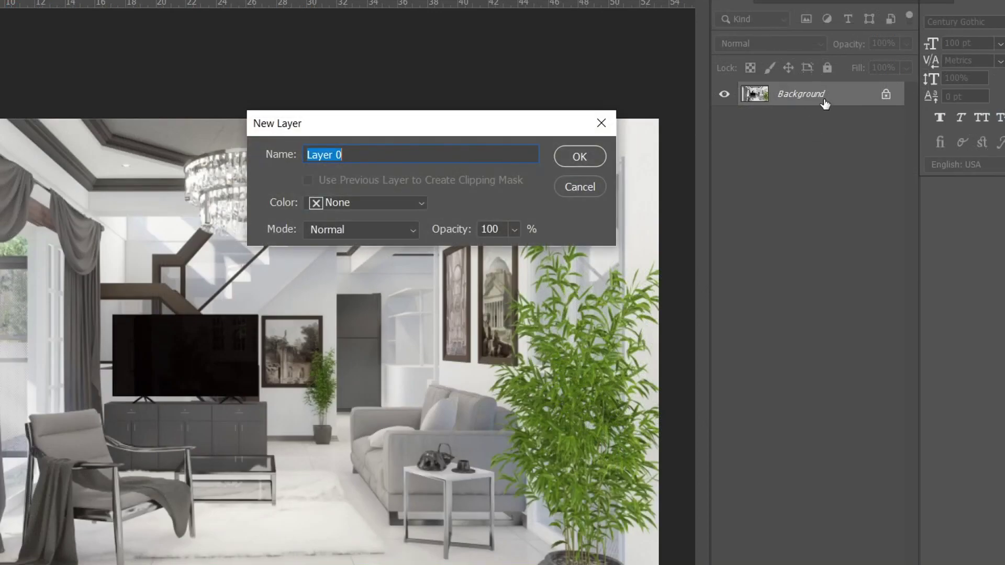
left_click(572, 155)
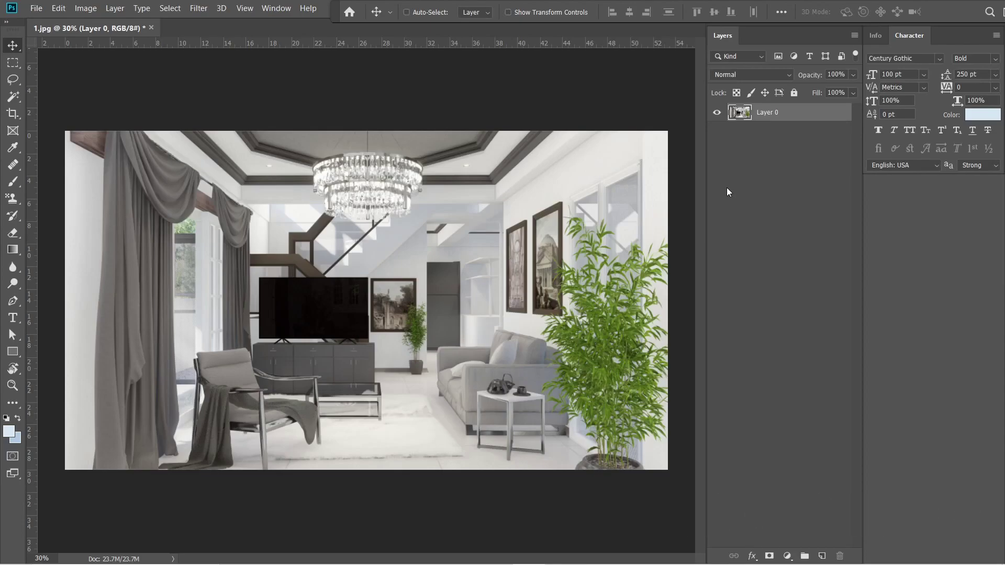
key("ctrl+shift+a")
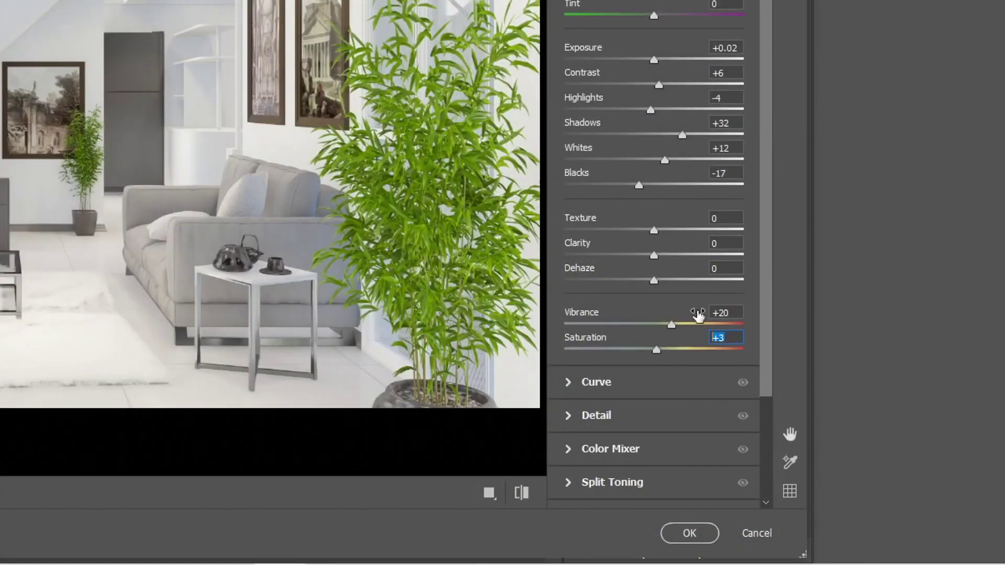
- In Camera Raw, set Vibrance to -39, Dehaze to about +22 and Clarity to +50
left_click(725, 313)
type("-39")
key("Return")
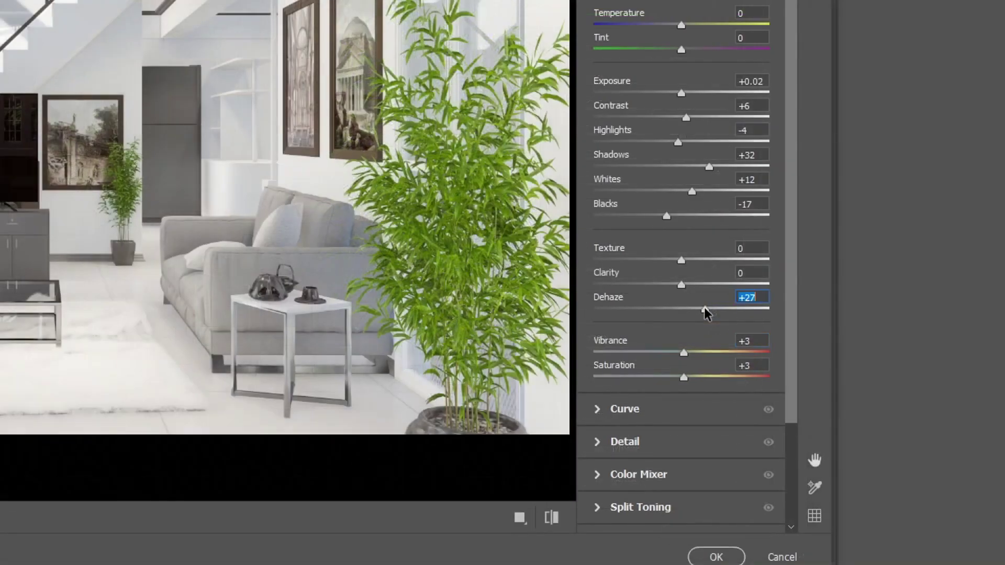
left_click_drag(698, 310, 703, 349)
left_click(732, 285)
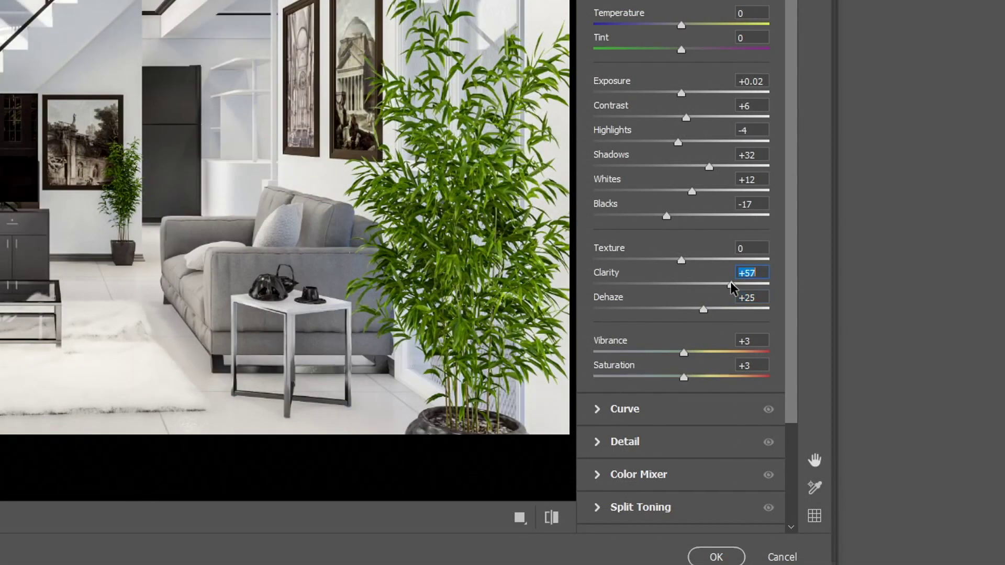
key("Down")
key("Down")
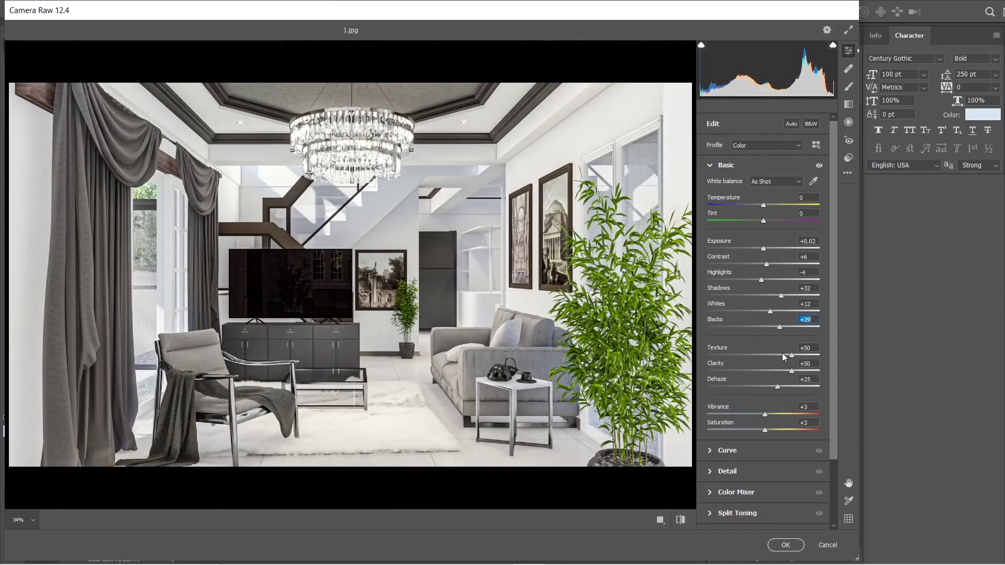
- Set Blacks to +15 and Whites to -11
type("15")
key("shift+Tab")
type("-4")
key("Return")
key("Down")
key("Down")
key("Down")
key("Down")
key("Down")
key("Down")
key("Down")
key("Down")
key("Down")
key("Down")
key("Down")
key("Down")
key("Down")
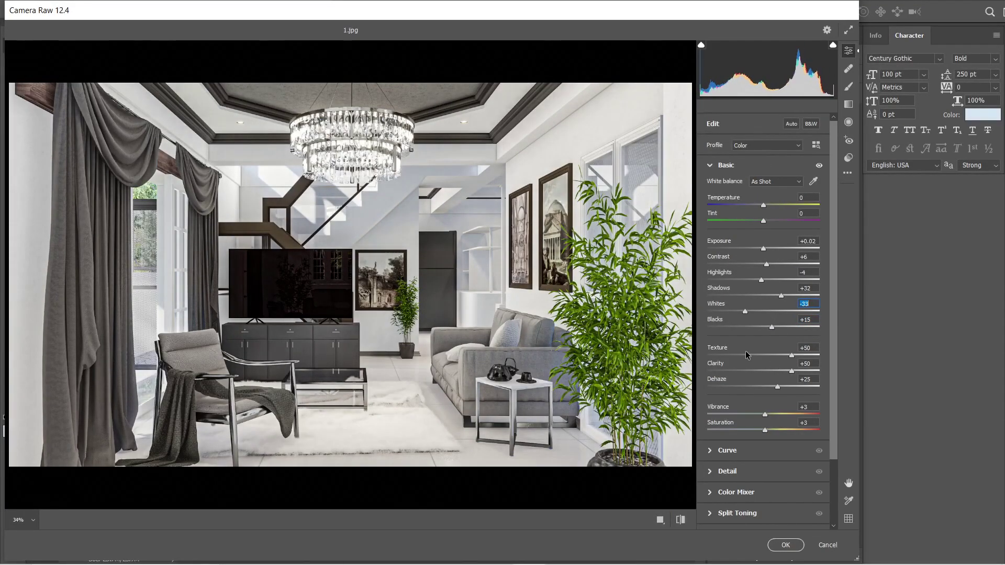
key("Up")
key("Up")
key("Up")
key("Up")
key("Up")
key("Up")
- Set Shadows +36, Highlights -2 and Contrast +3, then apply the Camera Raw adjustments
key("shift+Tab")
key("Up")
key("Up")
key("Up")
key("Up")
key("shift+Tab")
key("Up")
key("Up")
key("Up")
key("Up")
key("Up")
key("Up")
key("Up")
key("Up")
key("Up")
key("Up")
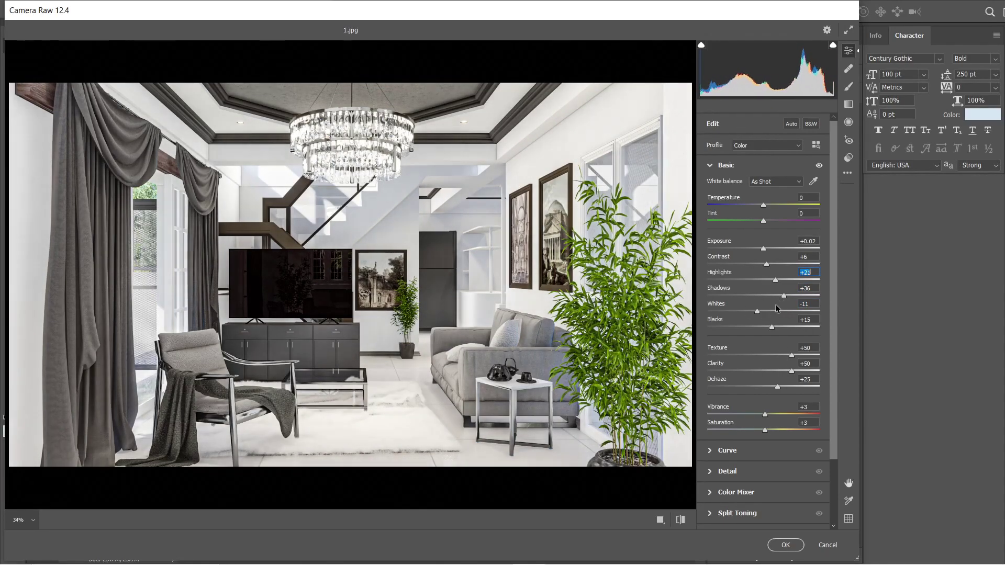
key("Down")
key("Down")
key("Down")
key("Down")
key("Down")
key("Down")
key("Down")
key("Down")
key("shift+Tab")
key("Down")
key("Down")
key("Down")
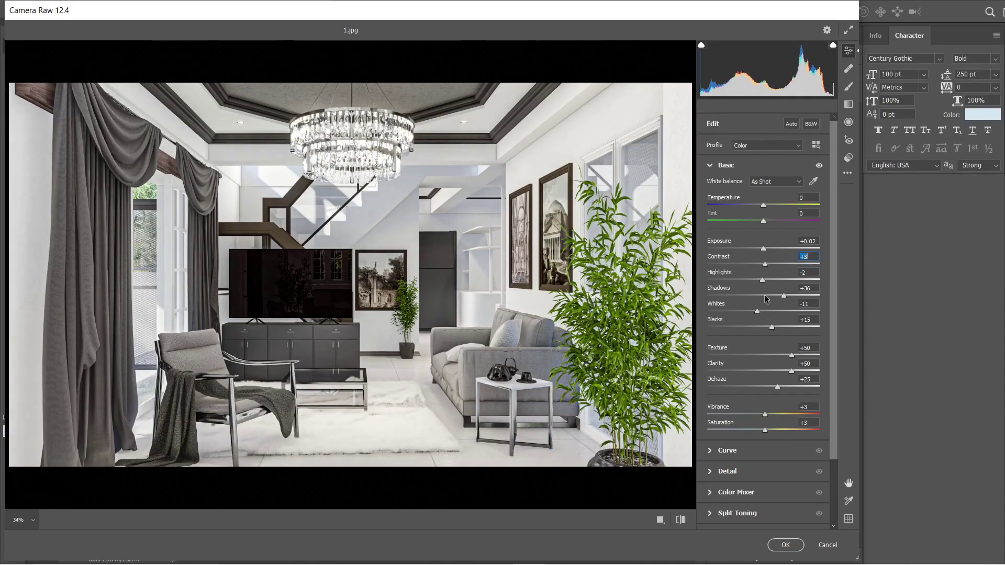
left_click(785, 545)
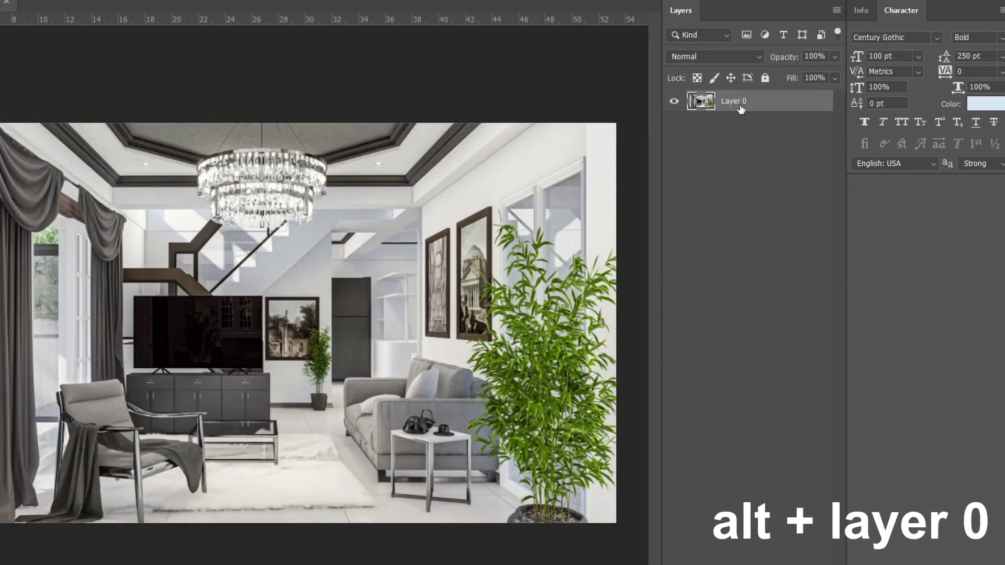
- Duplicate Layer 0, place the copy above it, and blend it with Soft Light at 39% opacity
left_click_drag(770, 123, 745, 135)
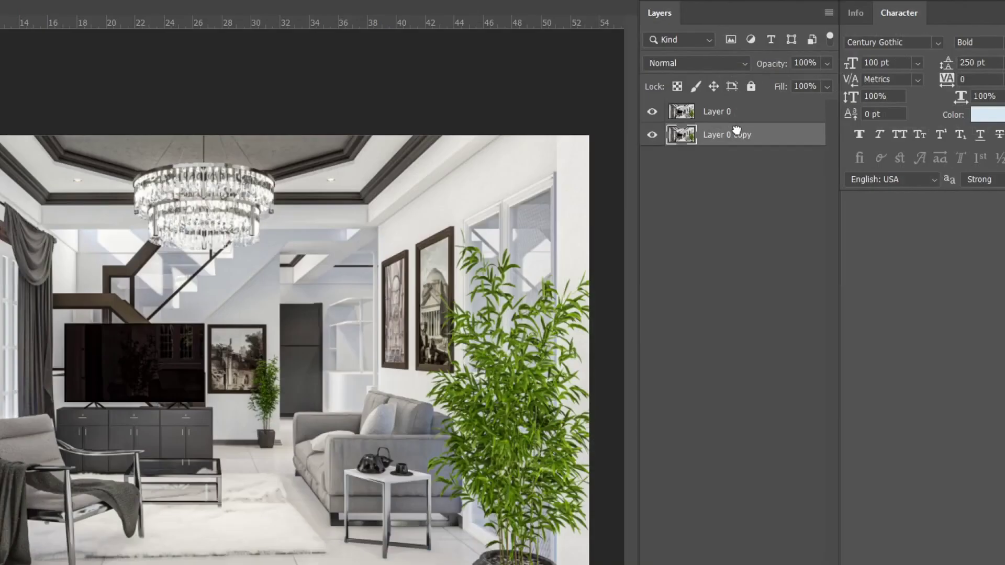
left_click_drag(783, 132, 746, 111)
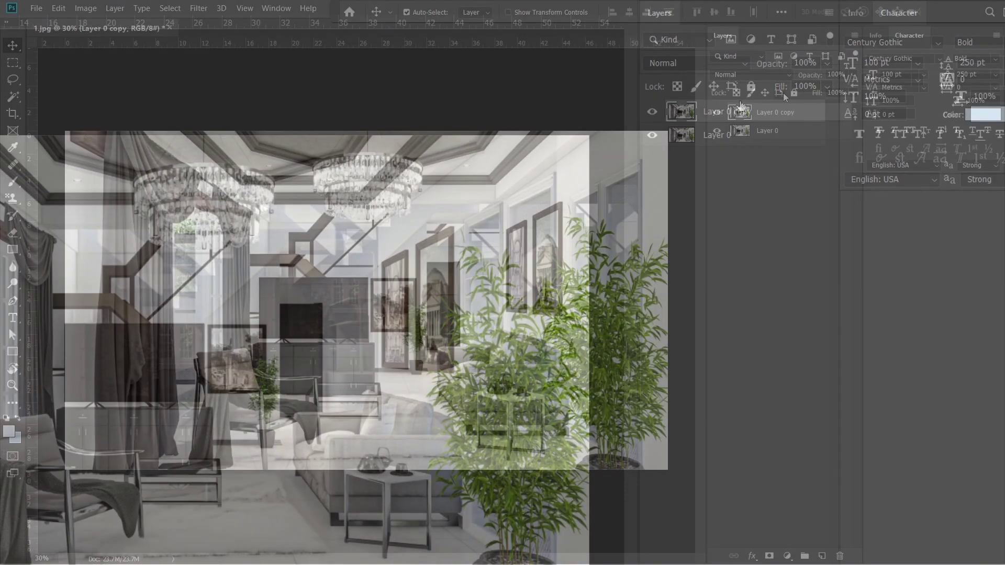
left_click(696, 64)
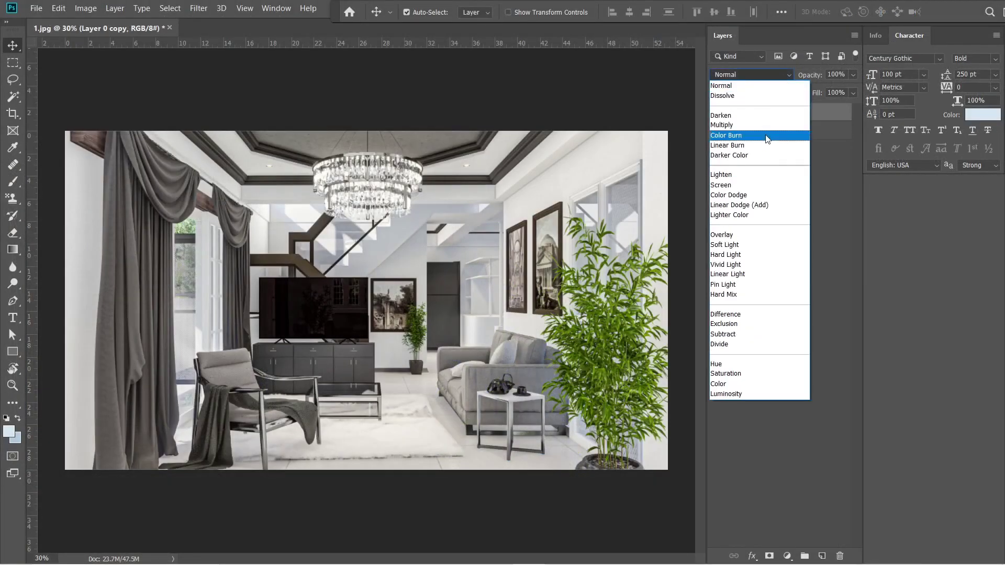
left_click(687, 282)
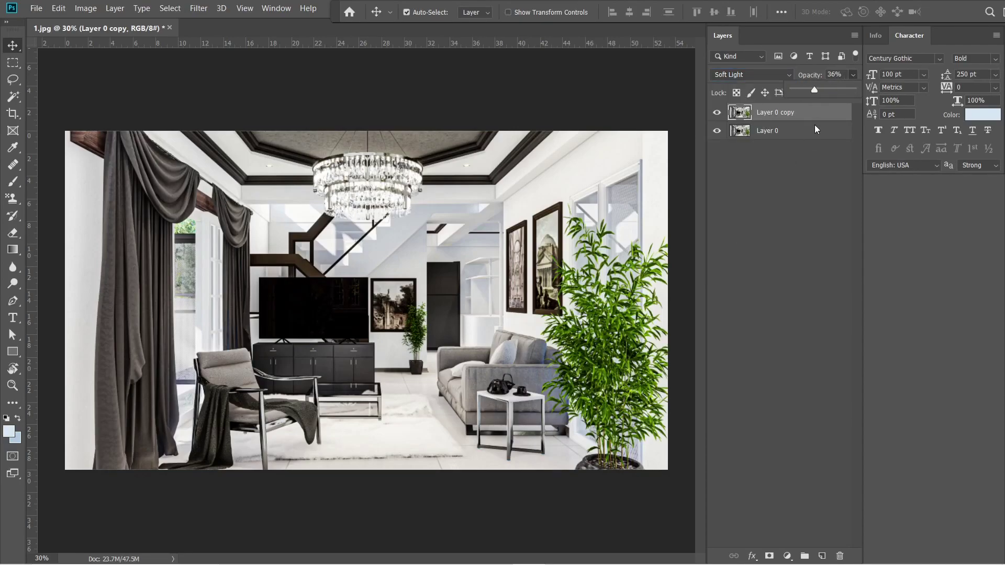
left_click_drag(815, 129, 817, 137)
left_click(796, 113)
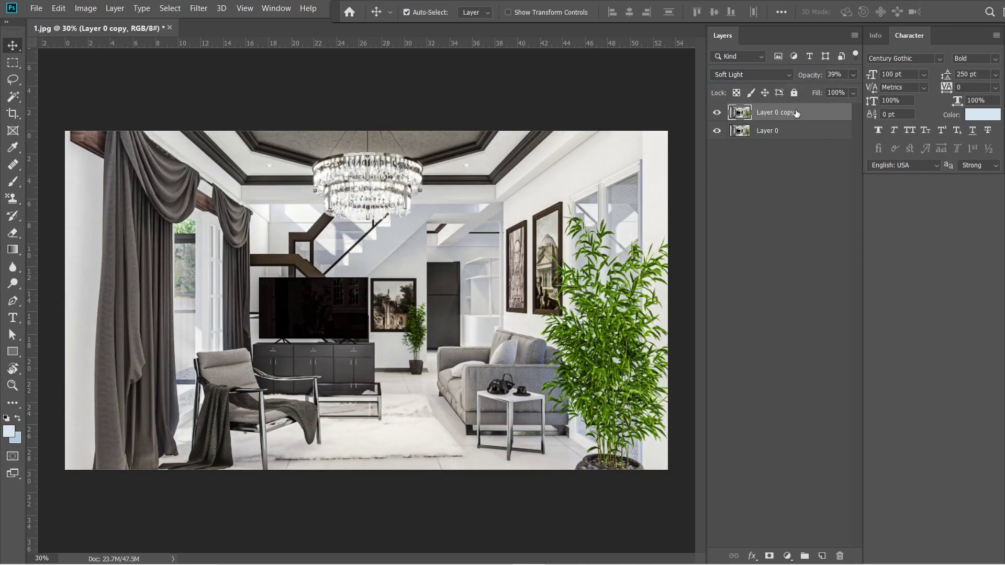
left_click(200, 10)
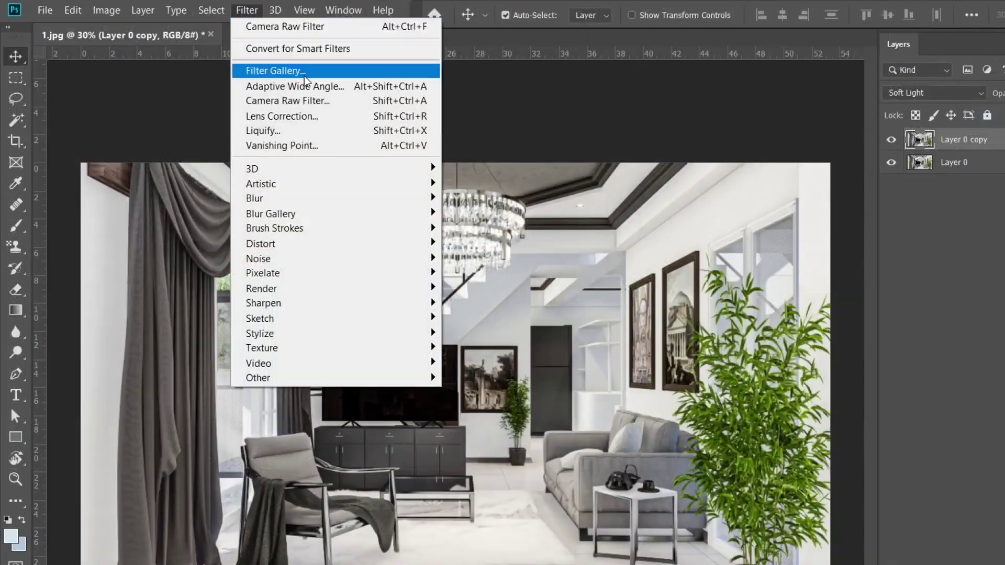
- Apply a 5.0-pixel Gaussian Blur to Layer 0 copy
mouse_move(312, 198)
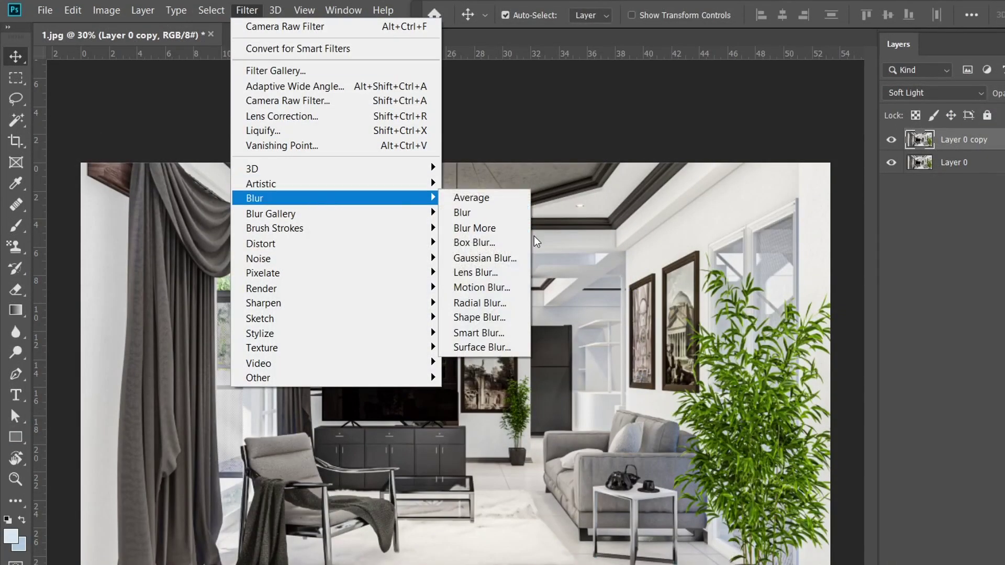
left_click(503, 269)
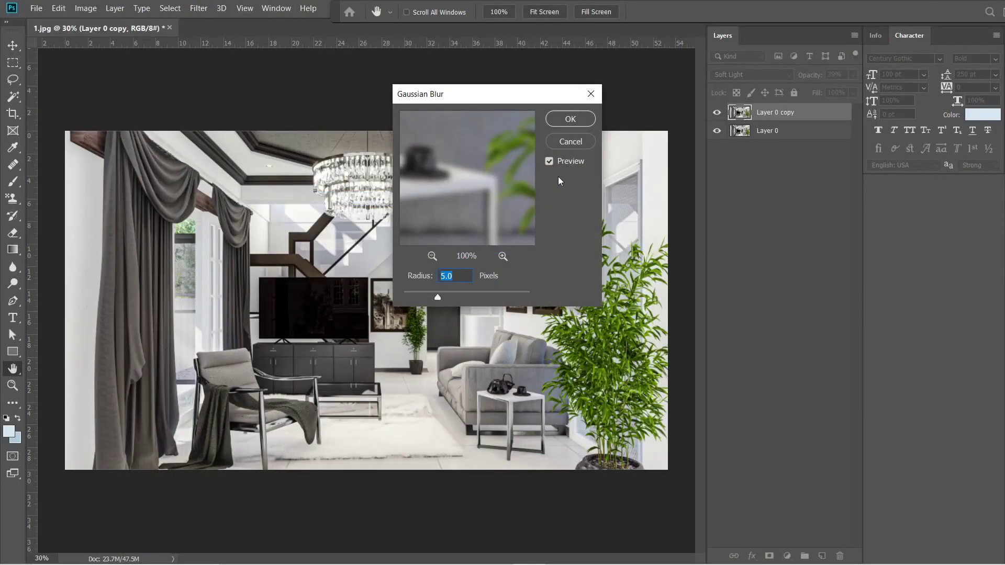
left_click(571, 119)
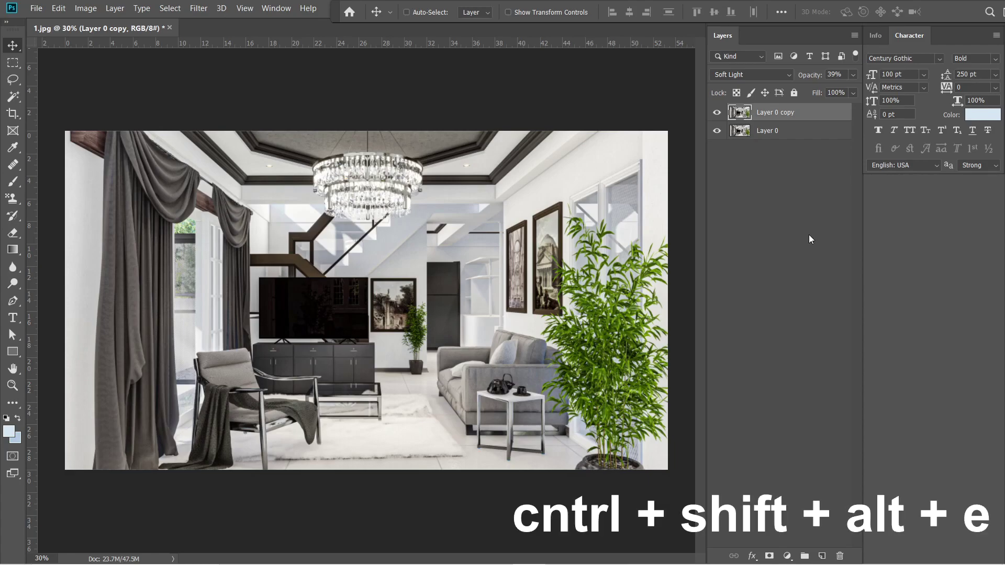
- Stamp visible layers into Layer 1, desaturate it, and set it to Overlay at 25% opacity
key("ctrl+shift+alt+e")
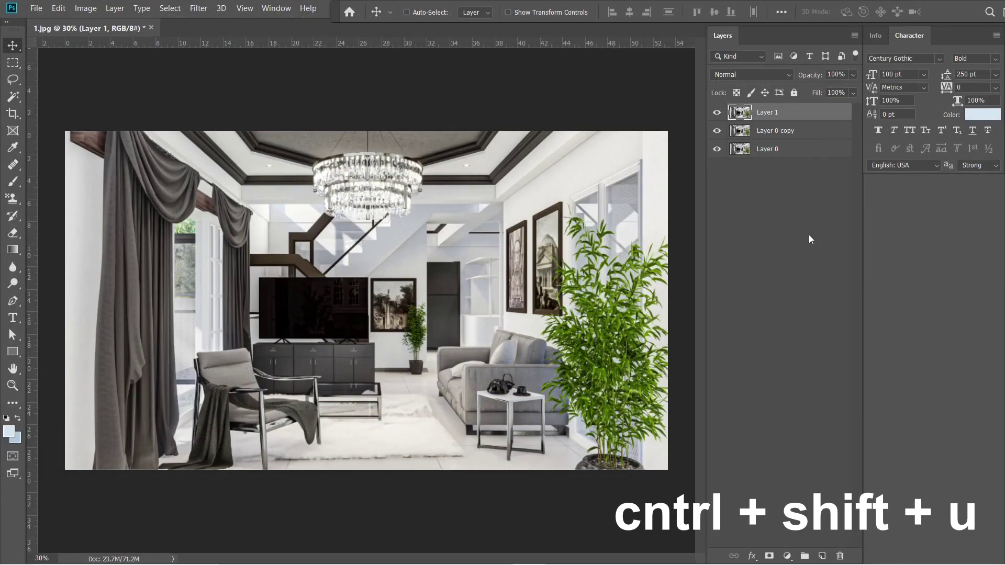
key("ctrl+shift+u")
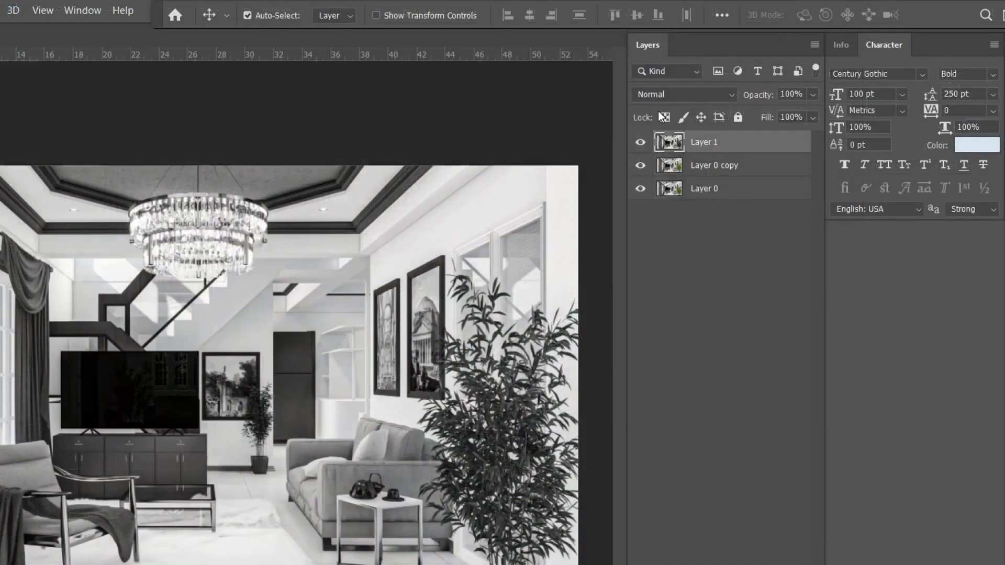
left_click(668, 95)
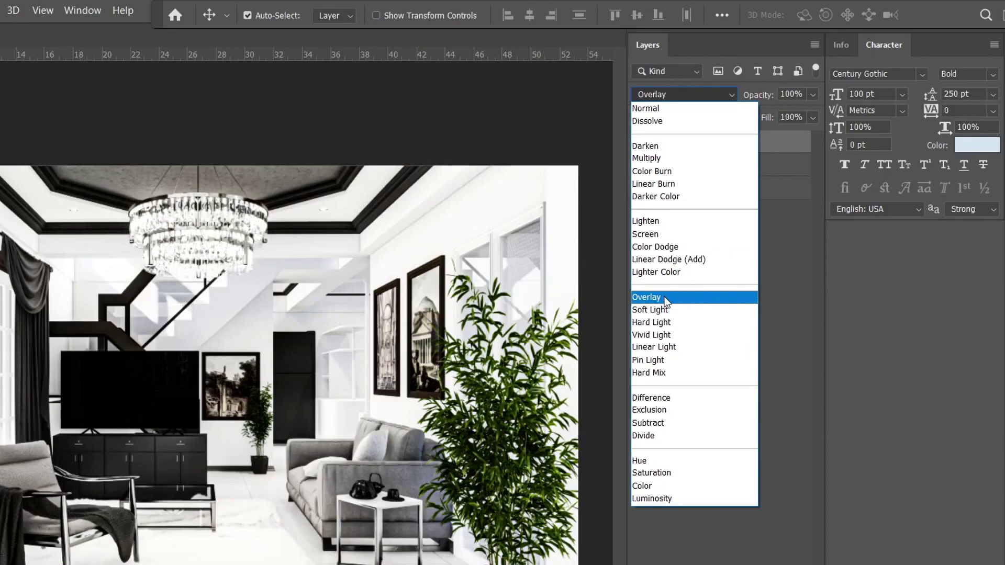
left_click(666, 298)
left_click_drag(756, 117, 760, 146)
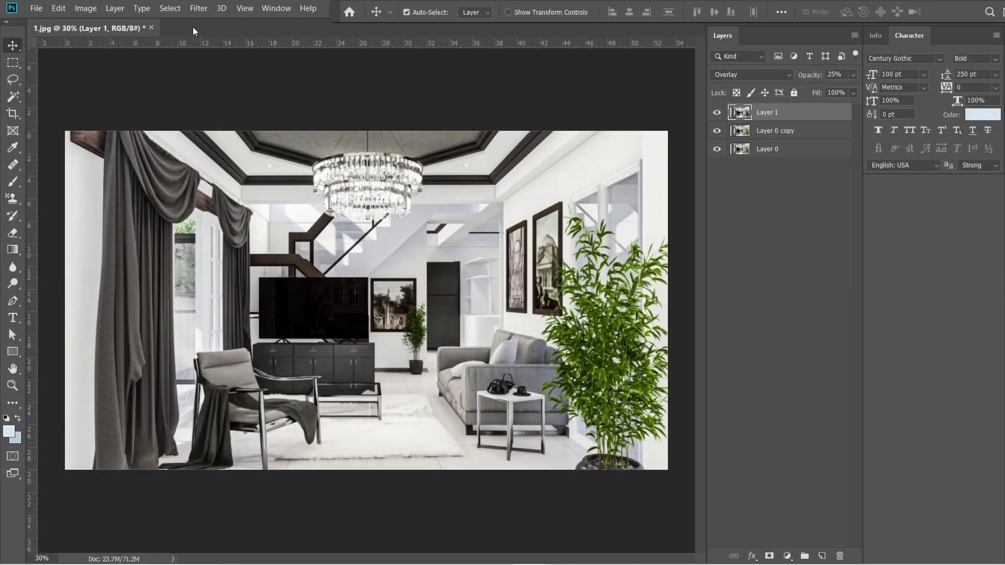
- Run a 10-pixel High Pass filter on Layer 1
left_click(199, 8)
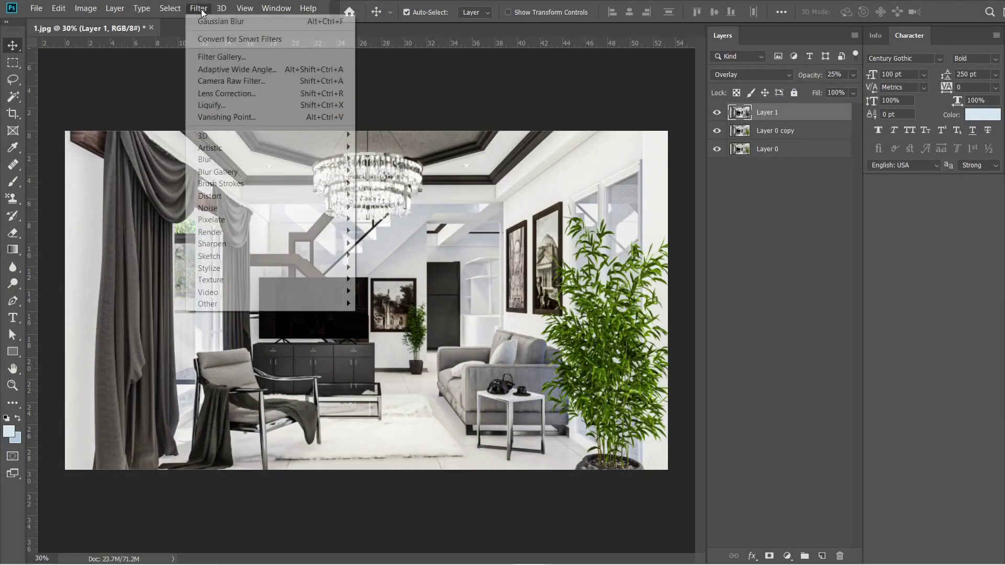
mouse_move(234, 307)
left_click(385, 316)
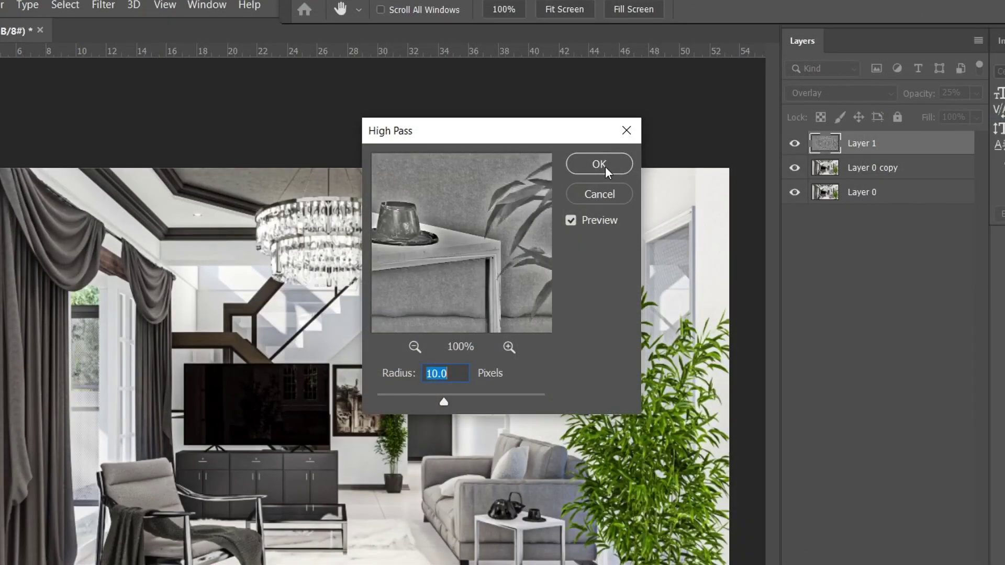
left_click(606, 166)
- Save the edited image as the JPEG '_1'
left_click(36, 9)
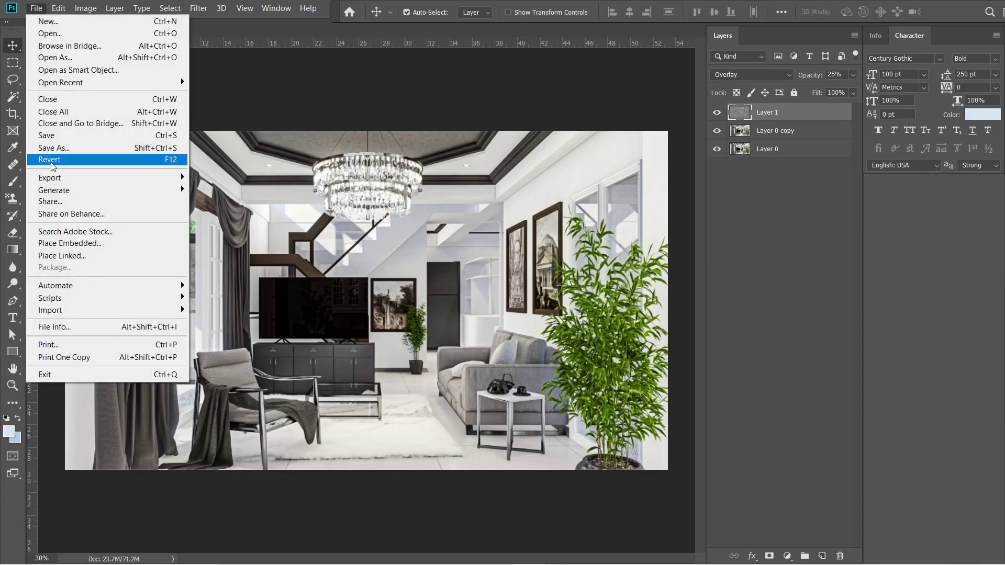
left_click(57, 160)
left_click(270, 390)
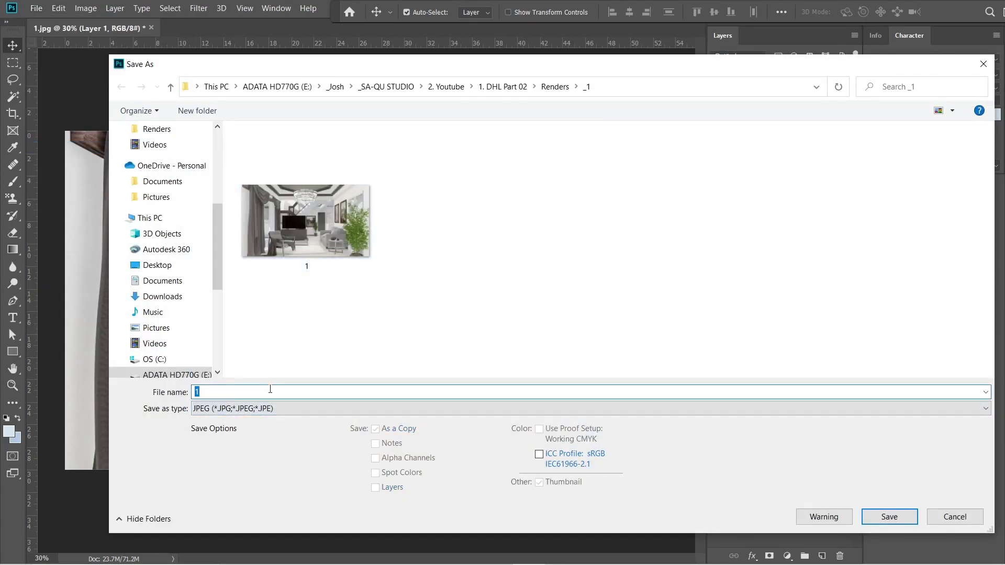
type("_1")
key("Return")
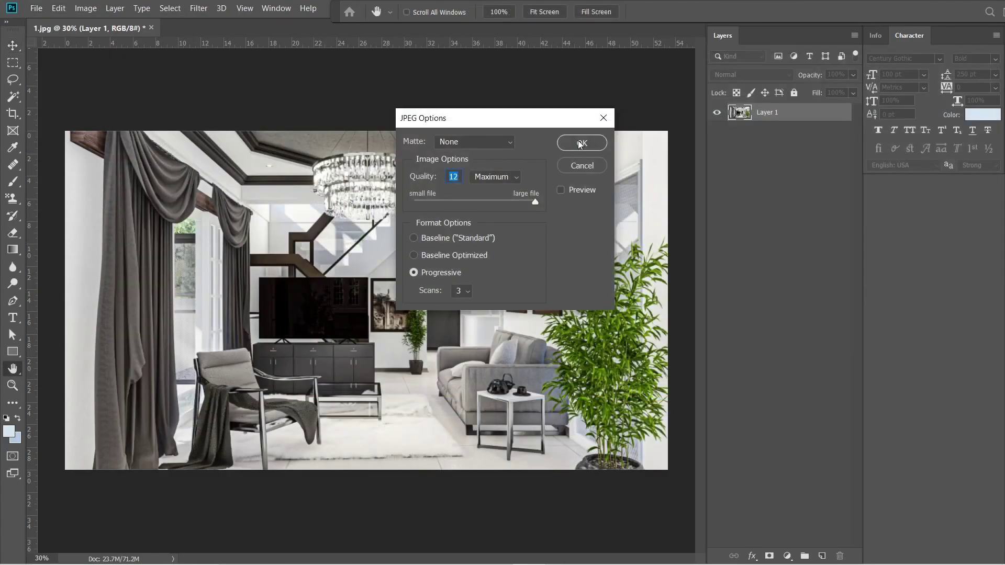
- Reopen _1 and convert its locked Background into Layer 0
left_click(36, 9)
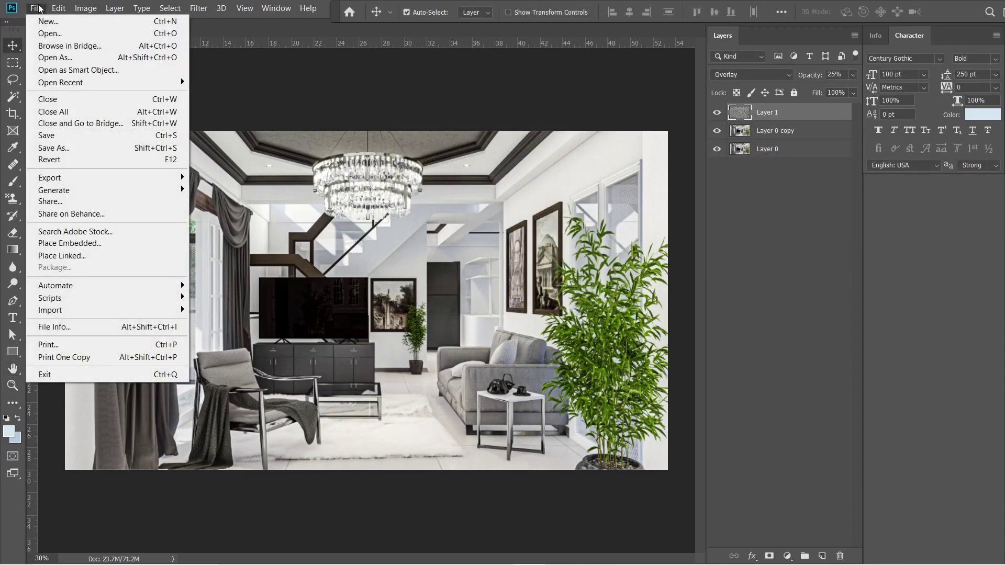
left_click(48, 33)
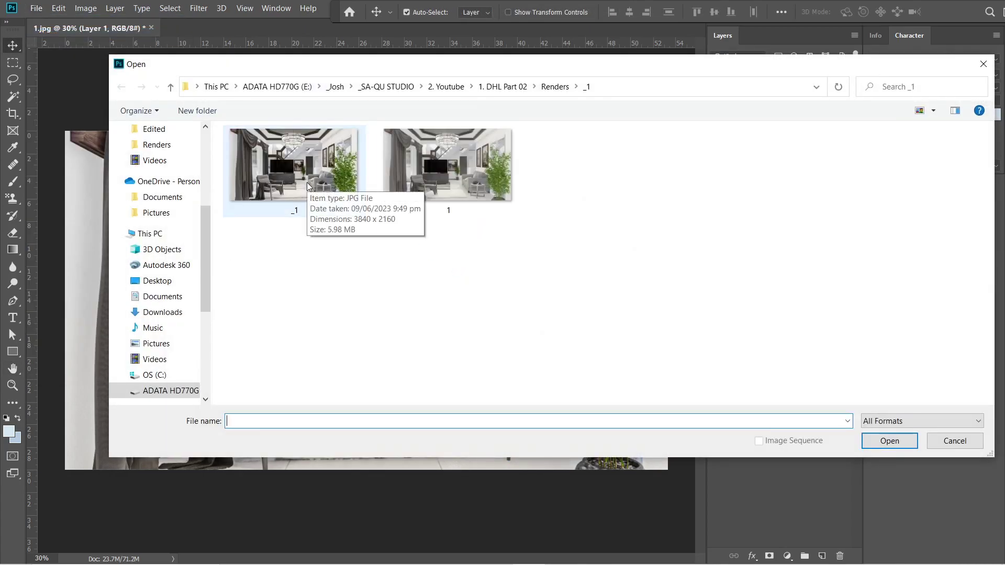
double_click(313, 188)
double_click(823, 91)
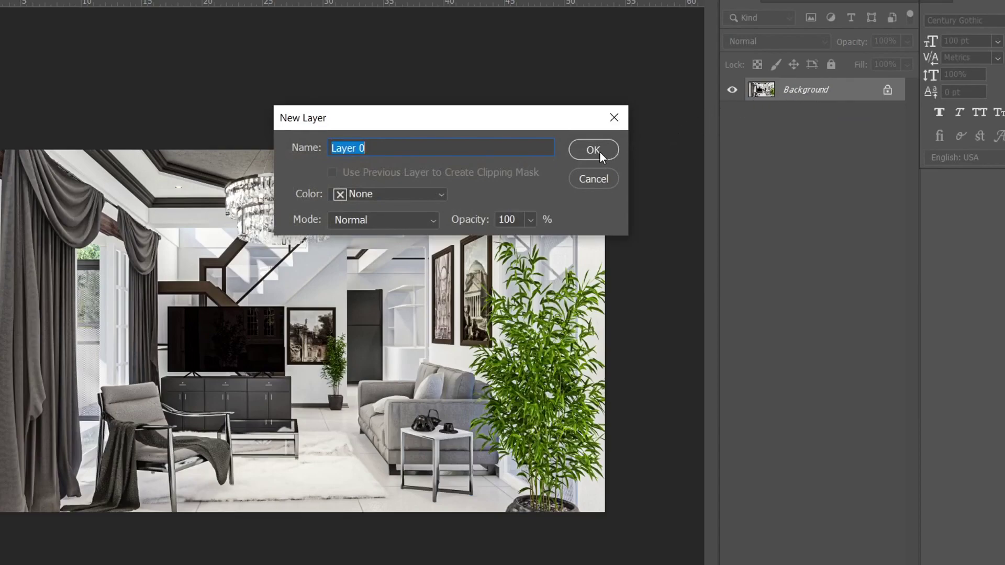
left_click(593, 150)
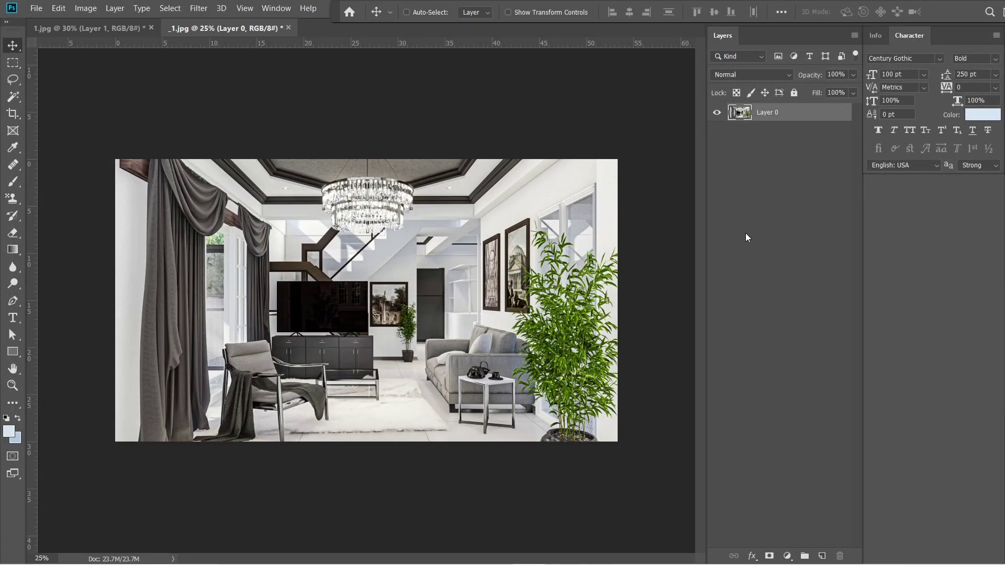
- Apply Camera Raw with Texture -99, Clarity +96, Shadows +24, Whites -26, Blacks +38, Highlights -9
key("ctrl+shift+a")
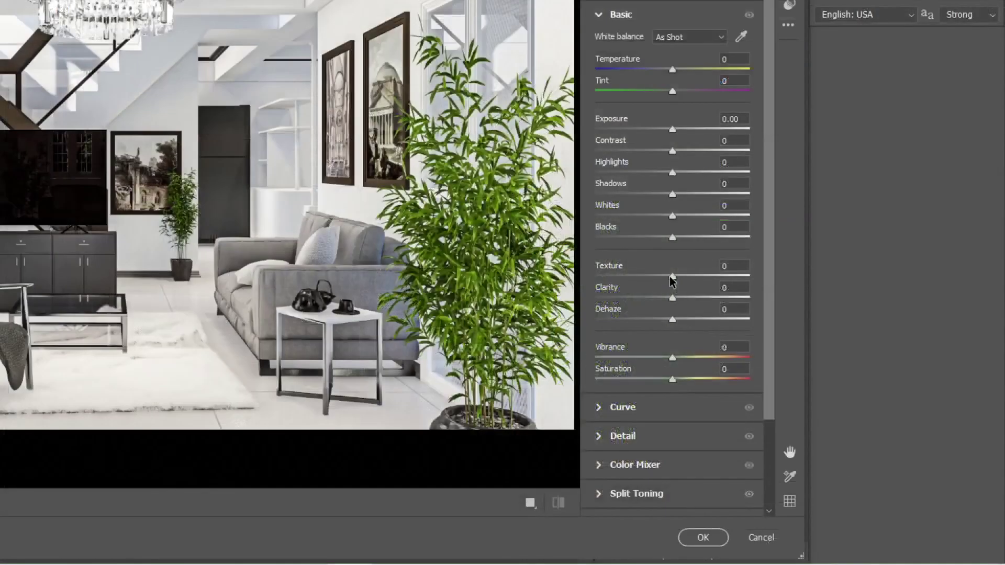
left_click_drag(672, 281, 596, 345)
left_click_drag(673, 298, 748, 344)
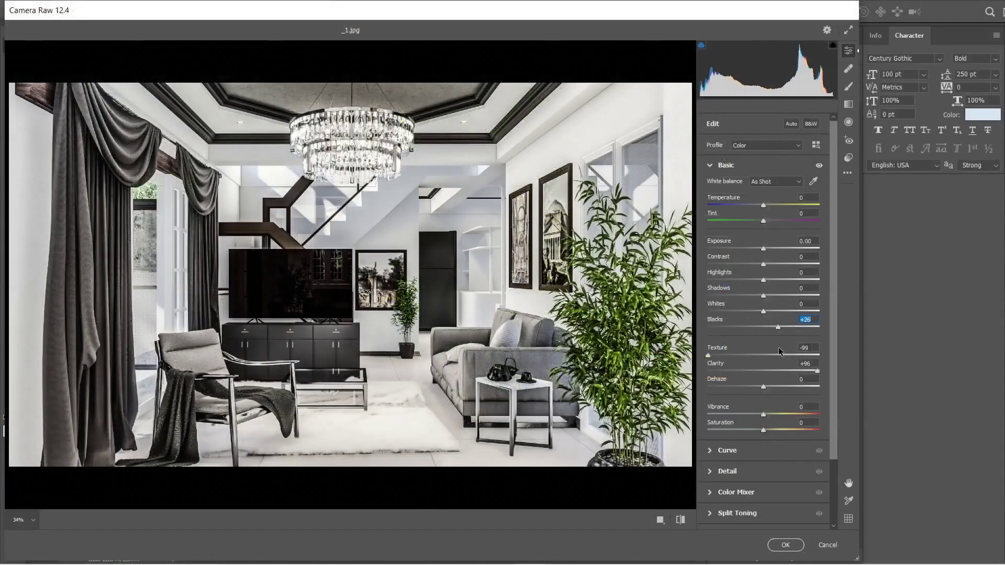
left_click_drag(673, 238, 698, 285)
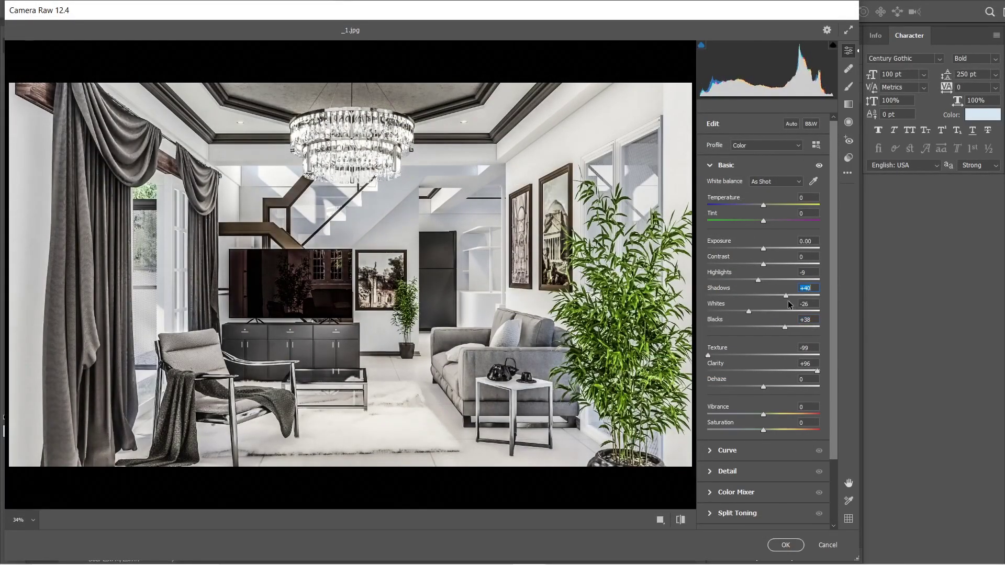
left_click_drag(788, 300, 781, 304)
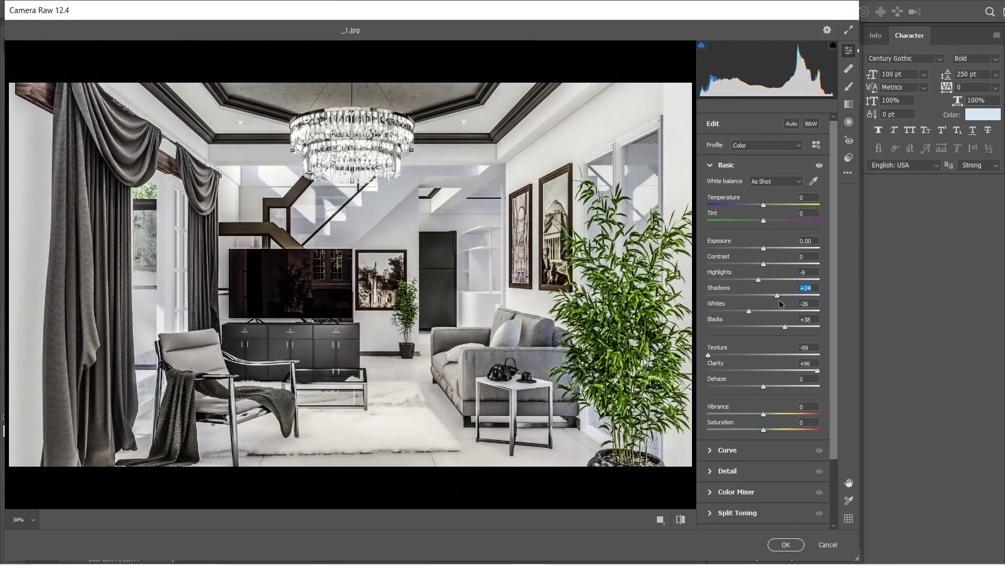
left_click(786, 545)
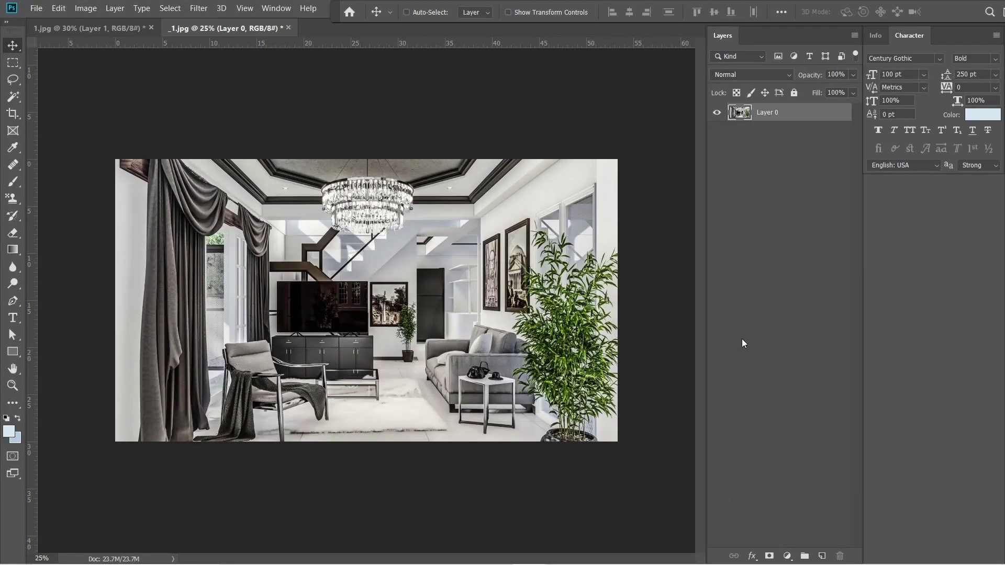
- Apply a Camera Raw pass boosting Vibrance to +15
key("ctrl+shift+a")
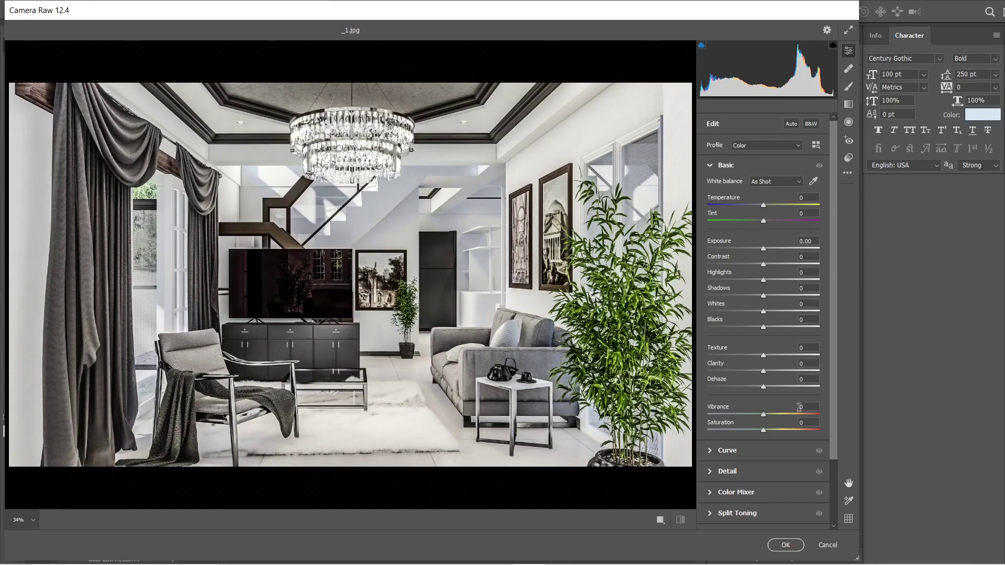
left_click_drag(763, 415, 772, 443)
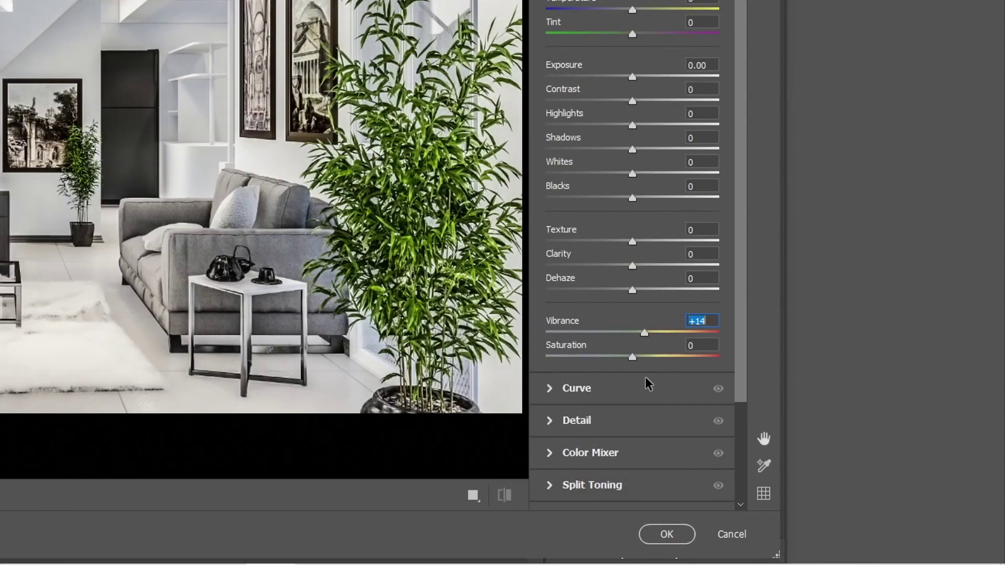
key("Up")
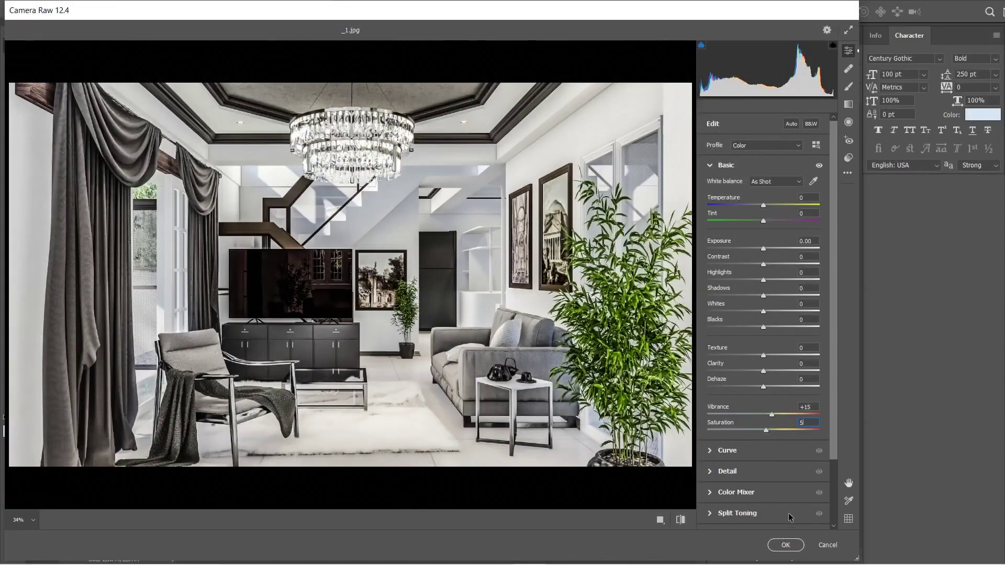
left_click(668, 534)
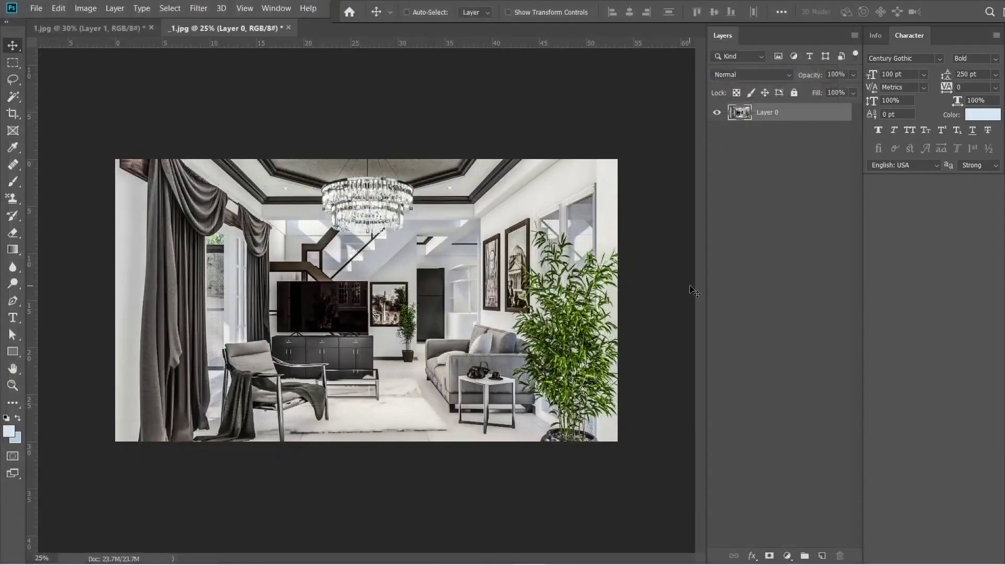
- Apply another Camera Raw pass with Texture -29 and Clarity +2
key("ctrl+shift+a")
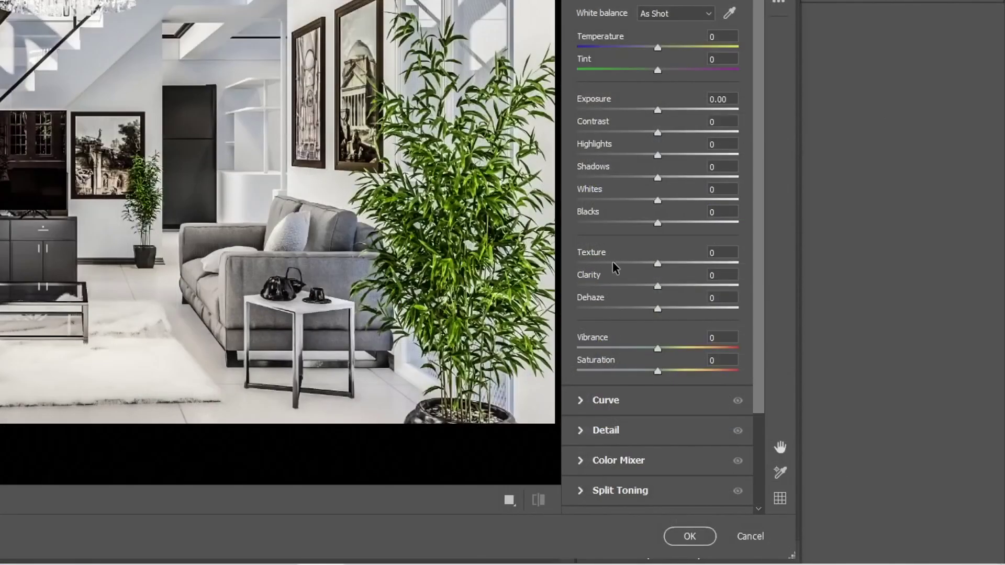
left_click_drag(614, 263, 634, 310)
left_click(660, 286)
key("Up")
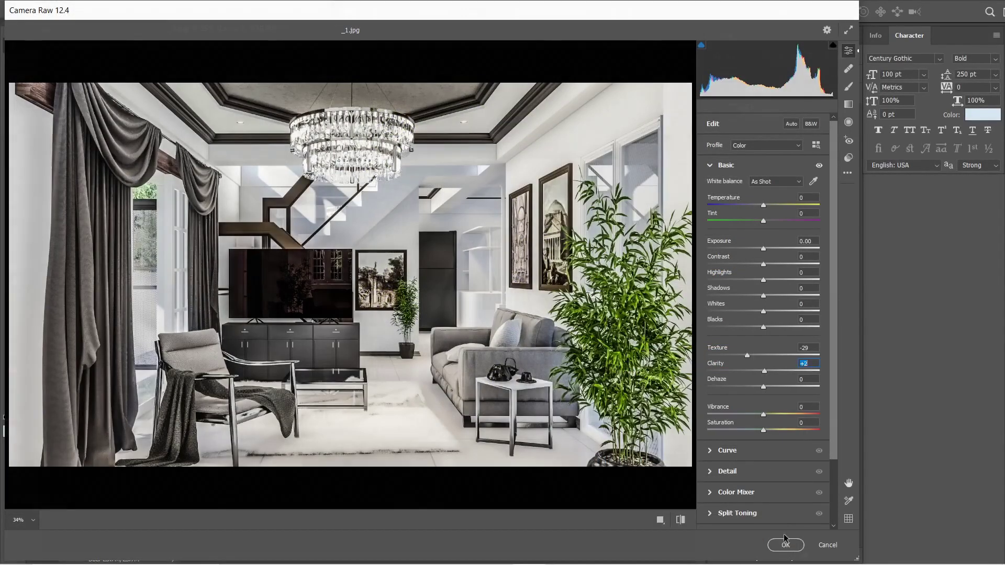
left_click(785, 542)
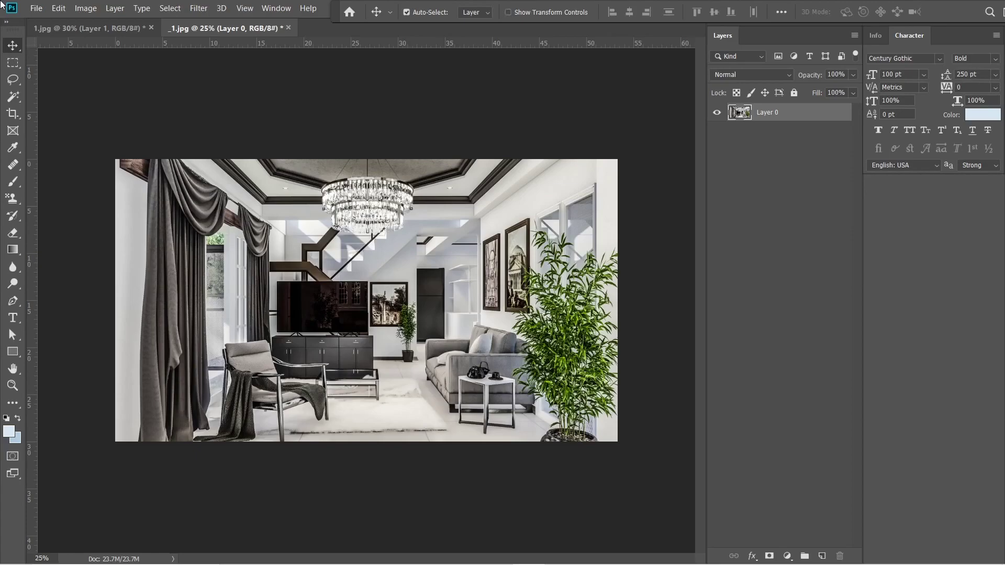
- Save the graded _1 render as a JPEG at Quality 12 (Maximum), Progressive with 3 scans
left_click(32, 8)
left_click(58, 140)
right_click(332, 393)
key("Return")
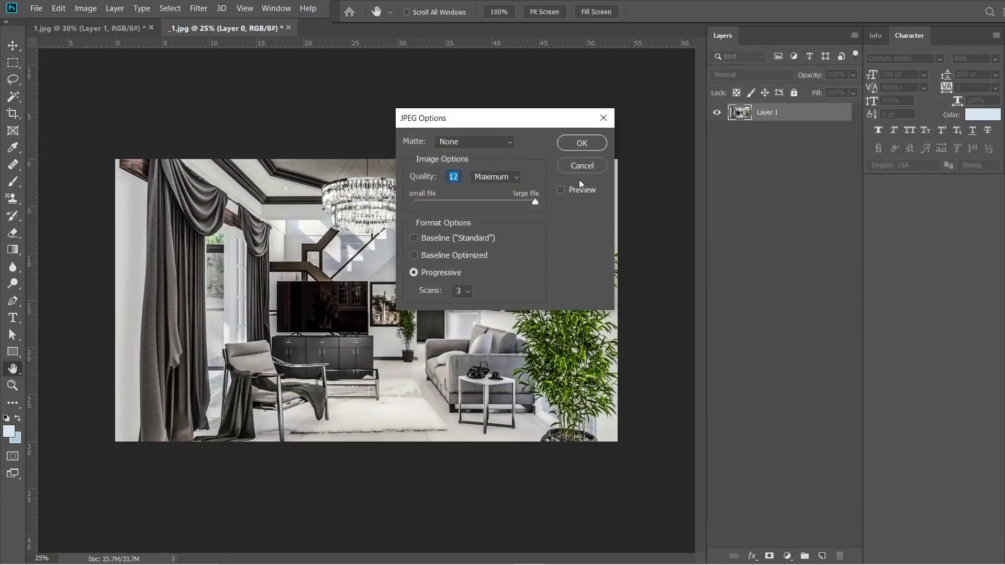
left_click(582, 148)
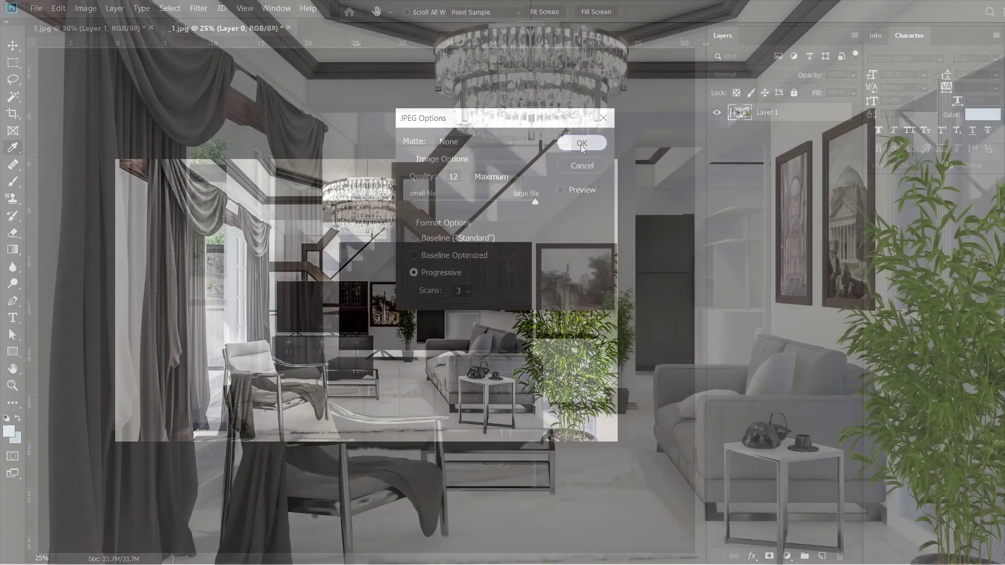